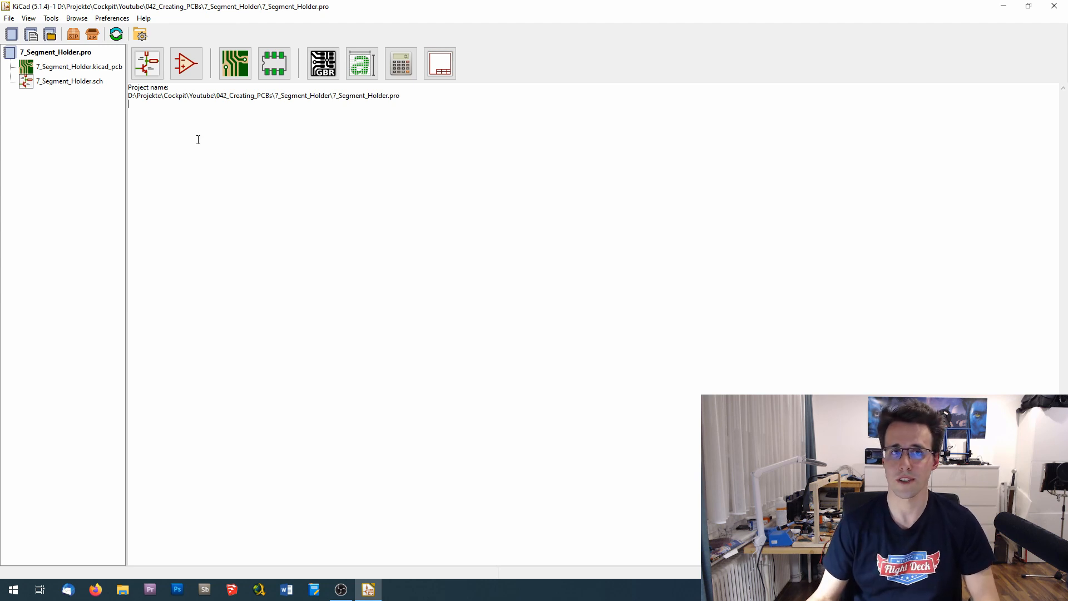
- Open the 7_Segment_Holder.sch schematic and bring up the symbol chooser for a new symbol near the middle of the sheet
double_click(59, 84)
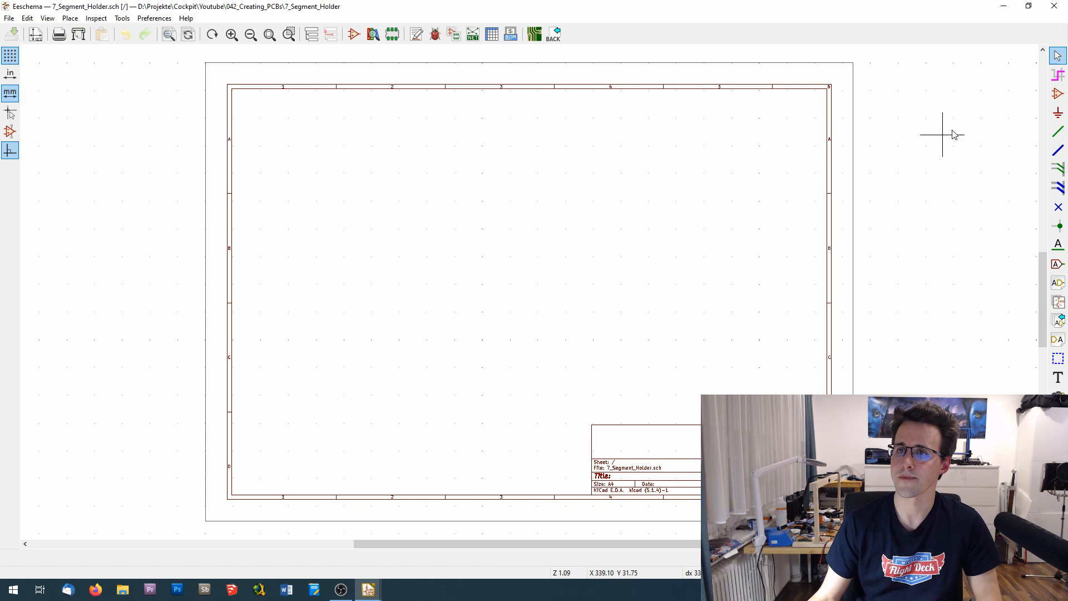
left_click(1057, 96)
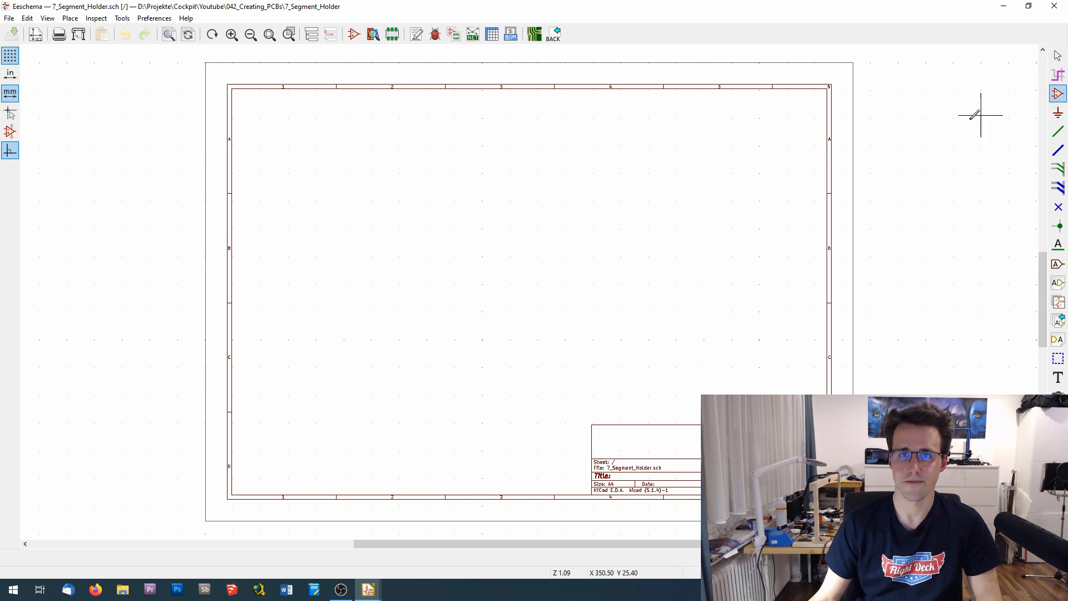
left_click(528, 239)
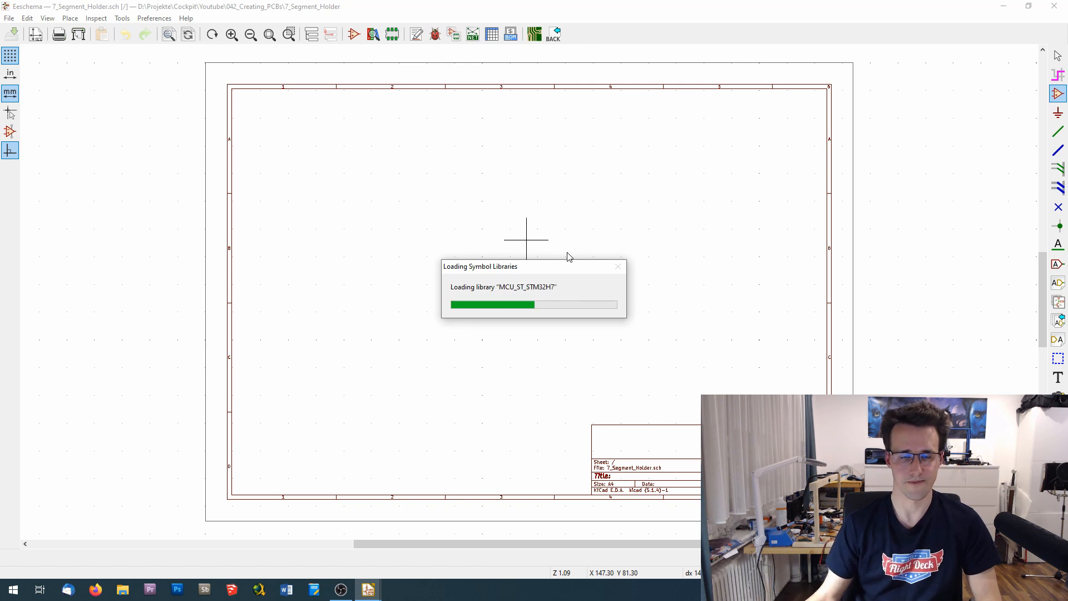
left_click_drag(407, 368, 480, 480)
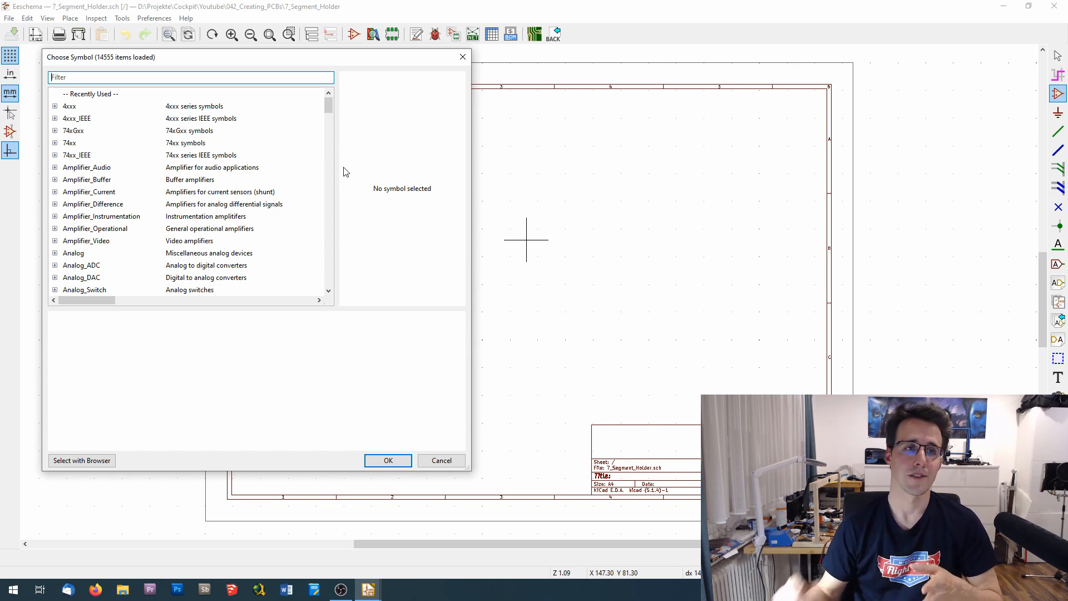
- Place the SM720361W seven-segment symbol from the Flightdeck_Parts library near the middle of the sheet
mouse_move(327, 104)
left_mouse_down()
mouse_move(329, 121)
mouse_move(330, 97)
left_mouse_up()
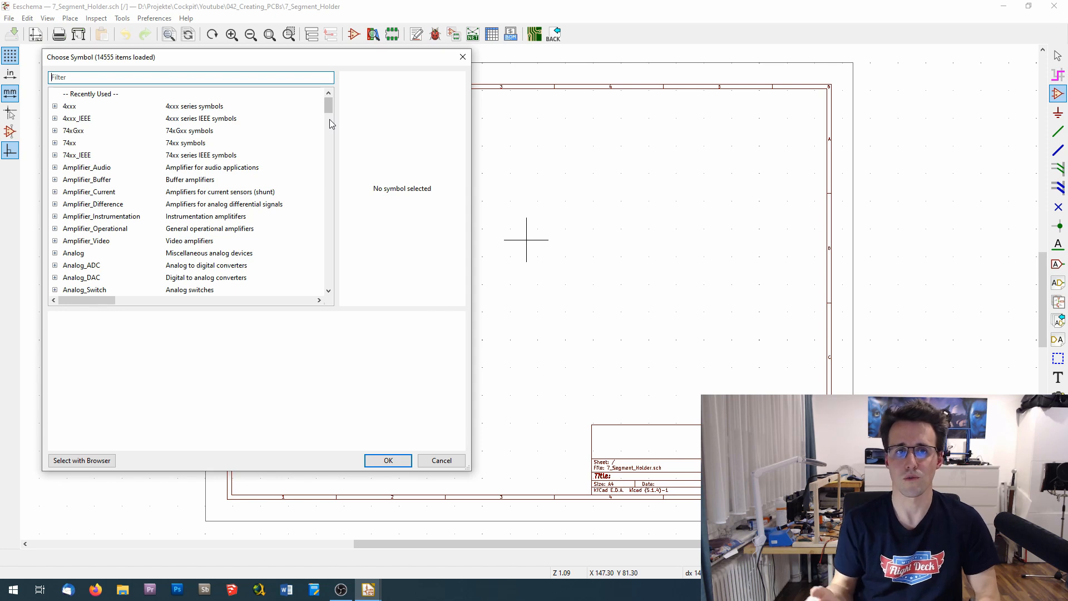
scroll(187, 169, "down", 10)
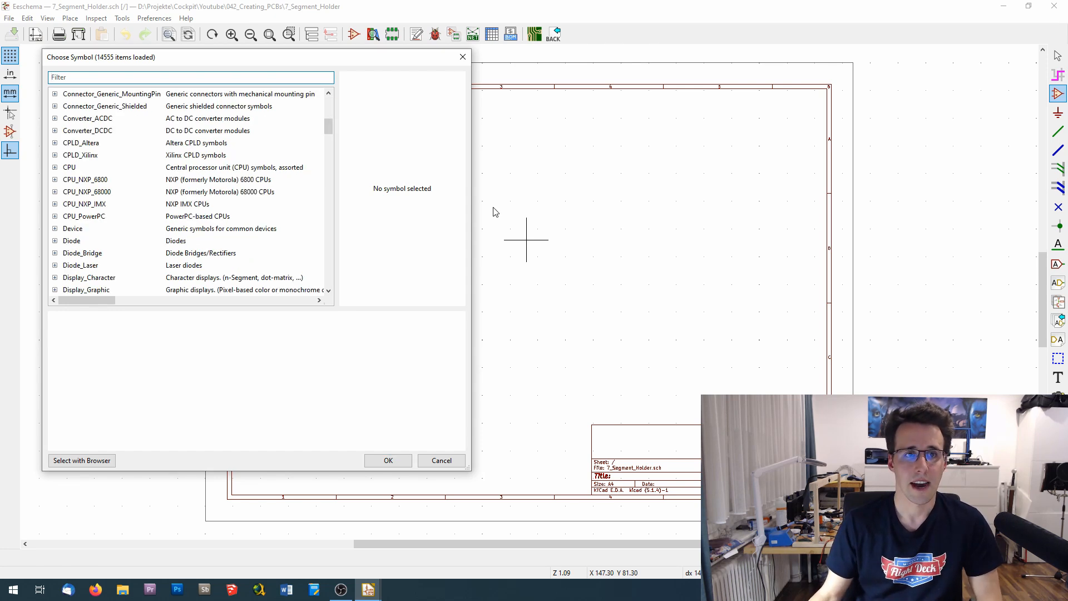
left_click_drag(332, 133, 330, 149)
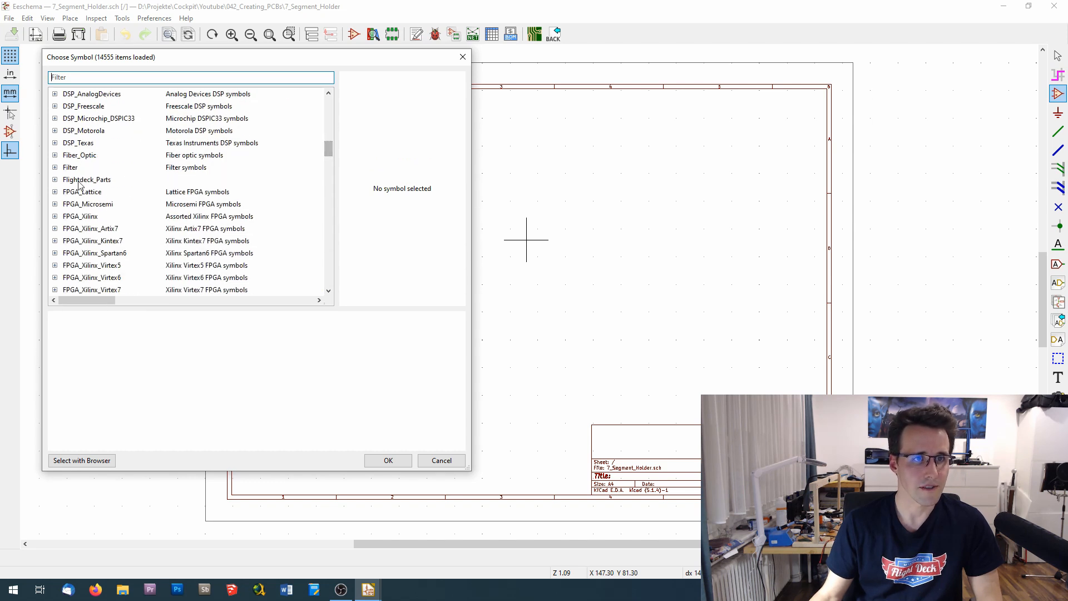
left_click(55, 180)
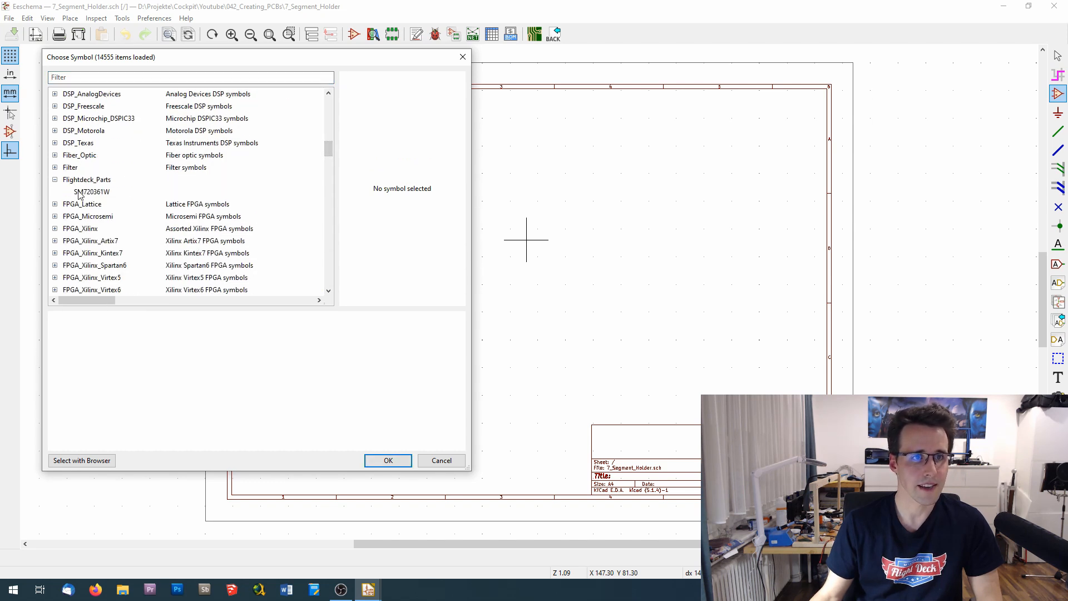
left_click(84, 192)
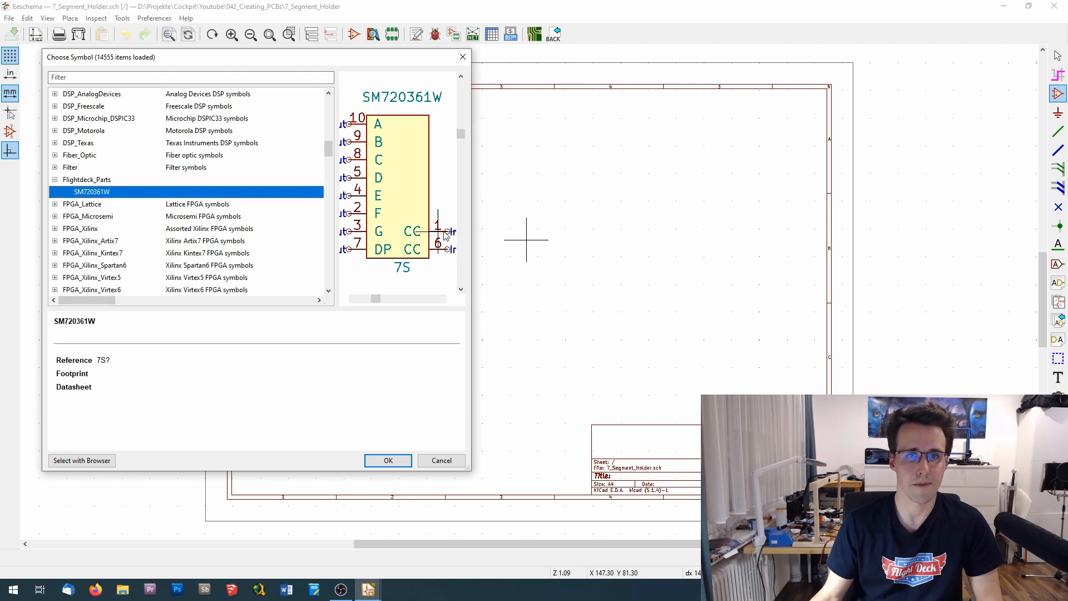
left_click_drag(473, 220, 563, 220)
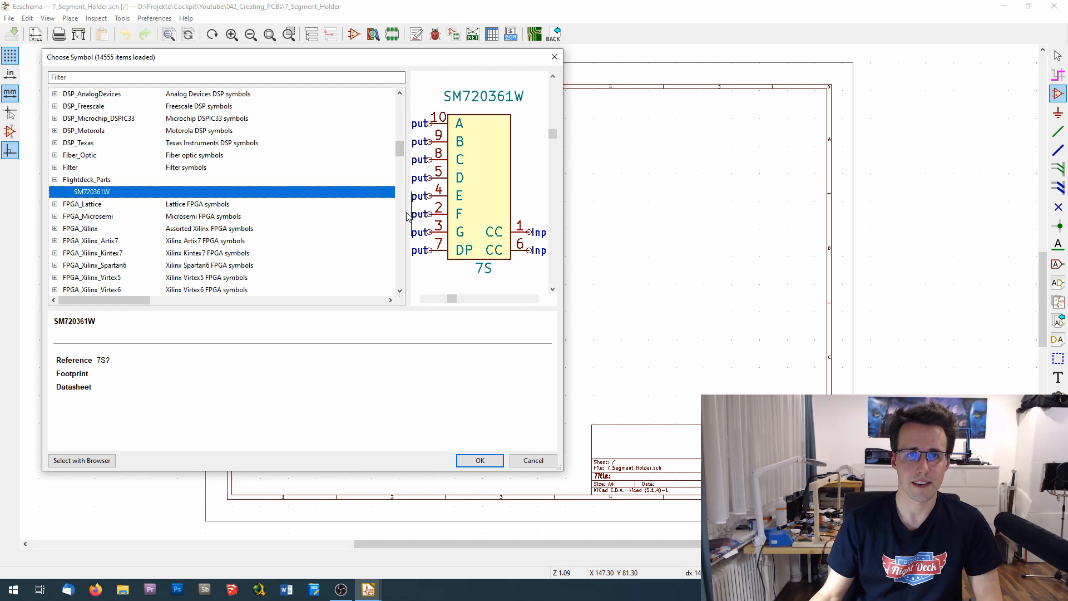
left_click_drag(407, 214, 327, 215)
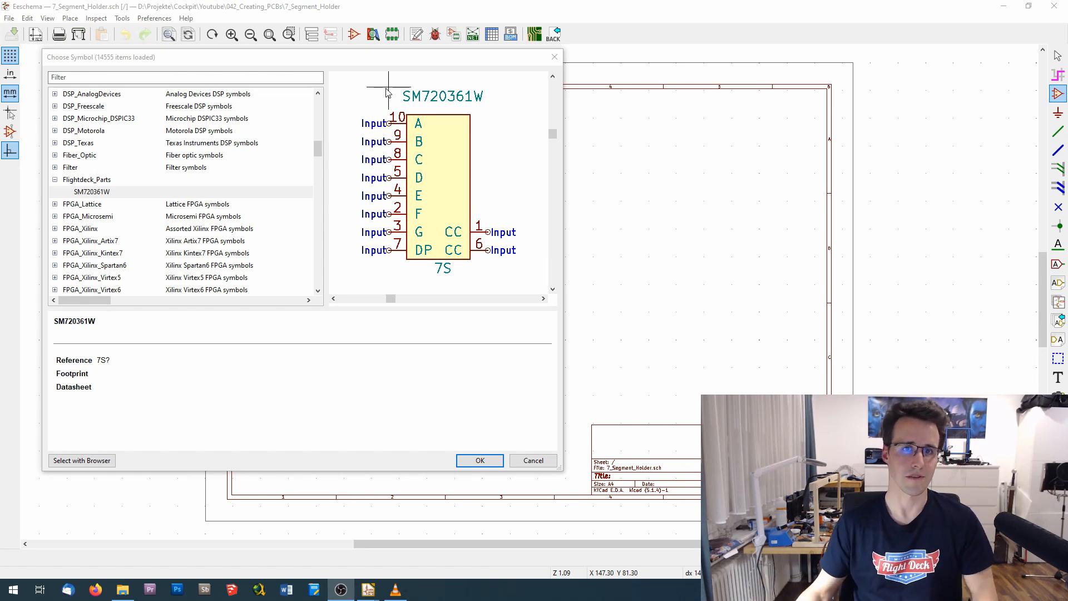
key("Return")
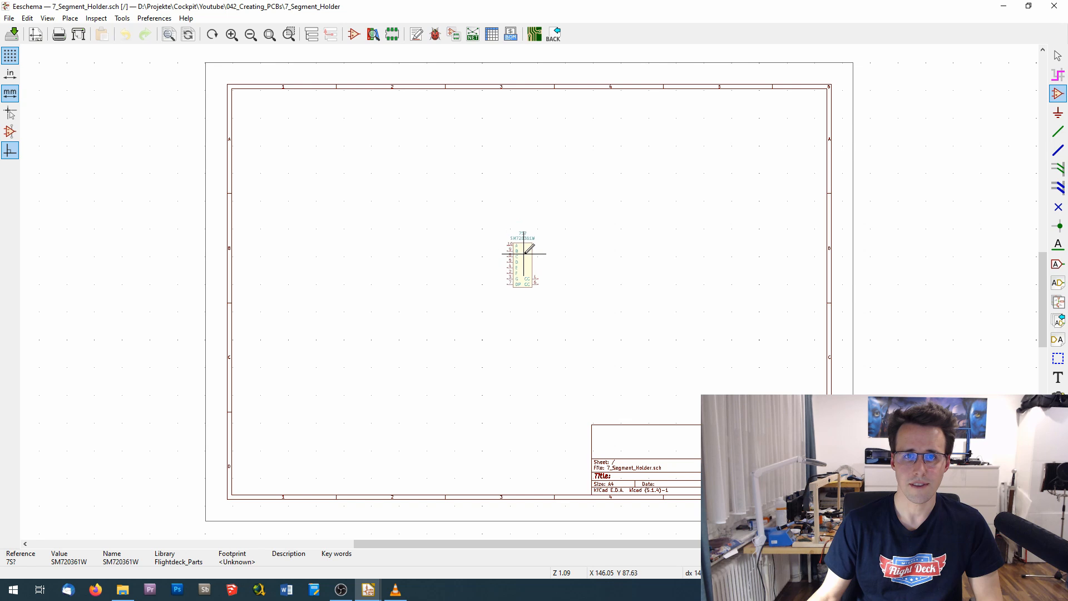
left_click(512, 240)
- Copy the SM720361W symbol twice, placing the duplicates in a row to its right with even spacing
scroll(532, 240, "up", 5)
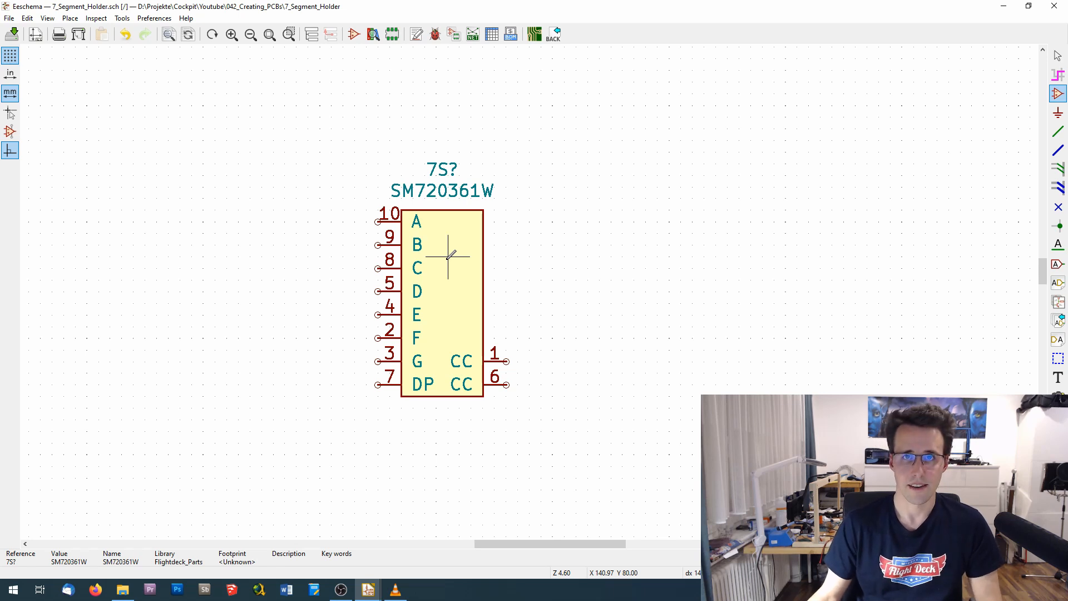
key("c")
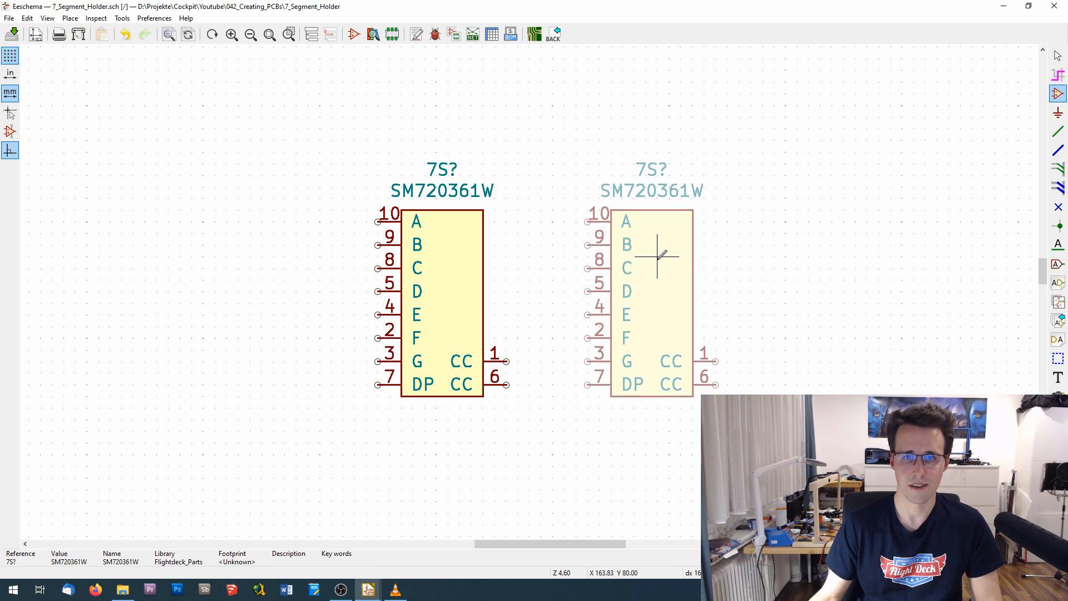
left_click(669, 257)
key("c")
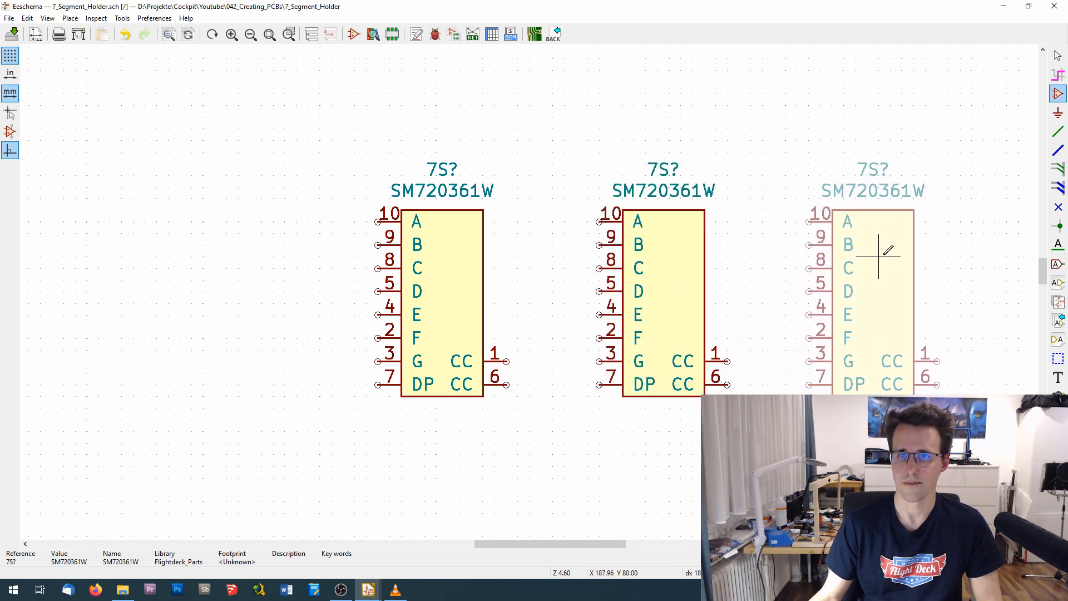
left_click(879, 256)
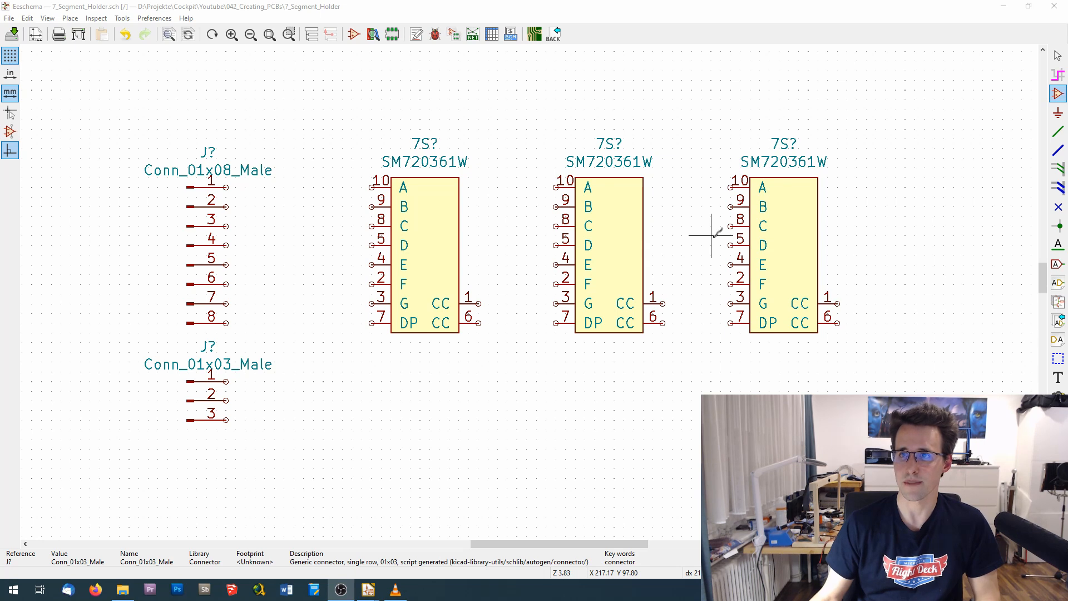
- Wire pin 1 of the Conn_01x08_Male connector to pin 10 (A) of the first SM720361W
left_click(1058, 136)
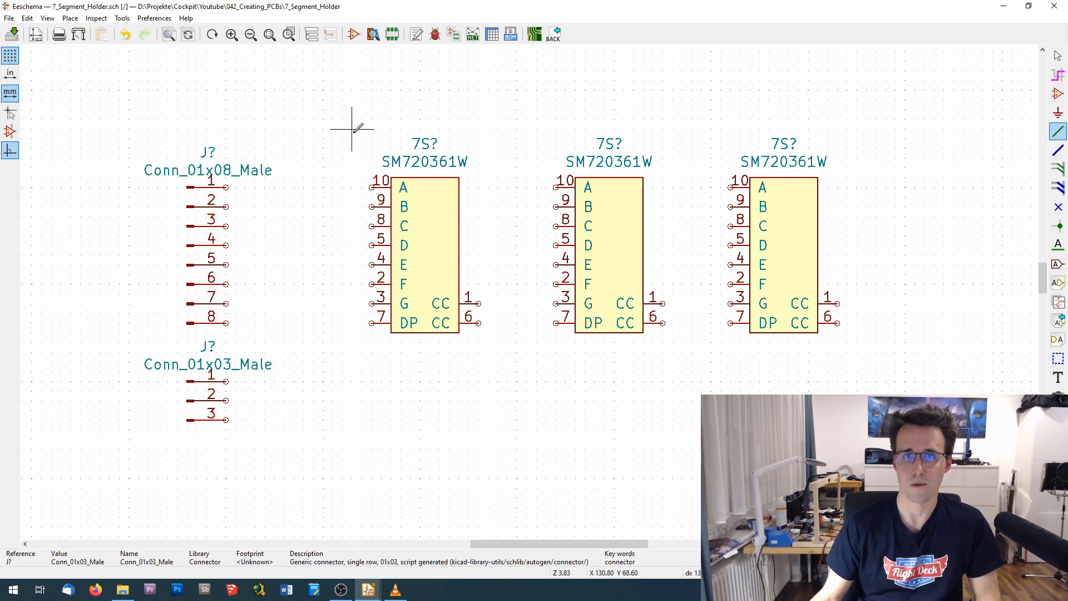
left_click(226, 186)
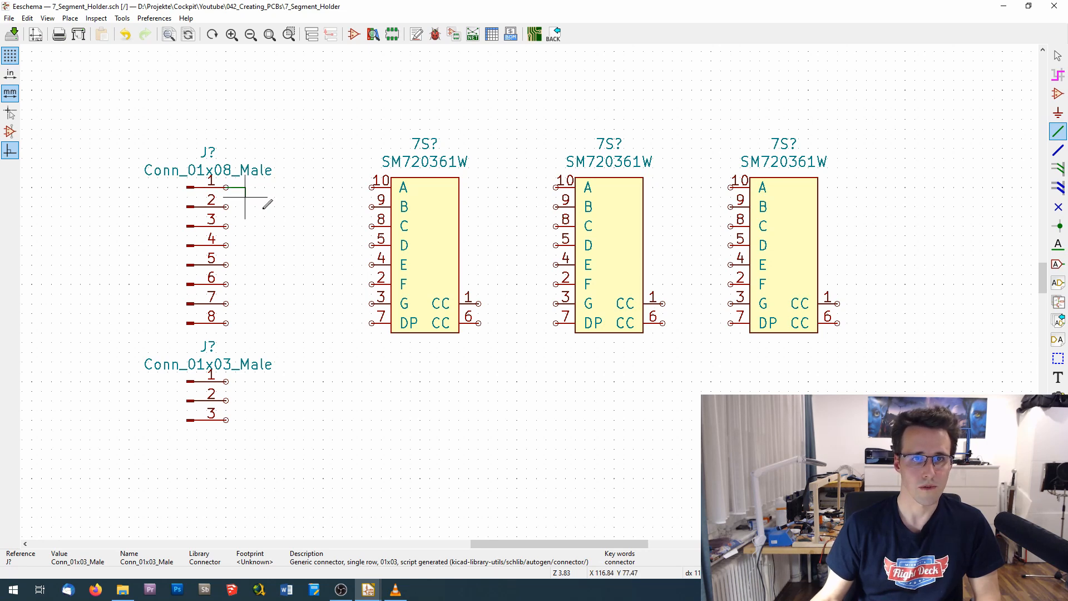
left_click(372, 187)
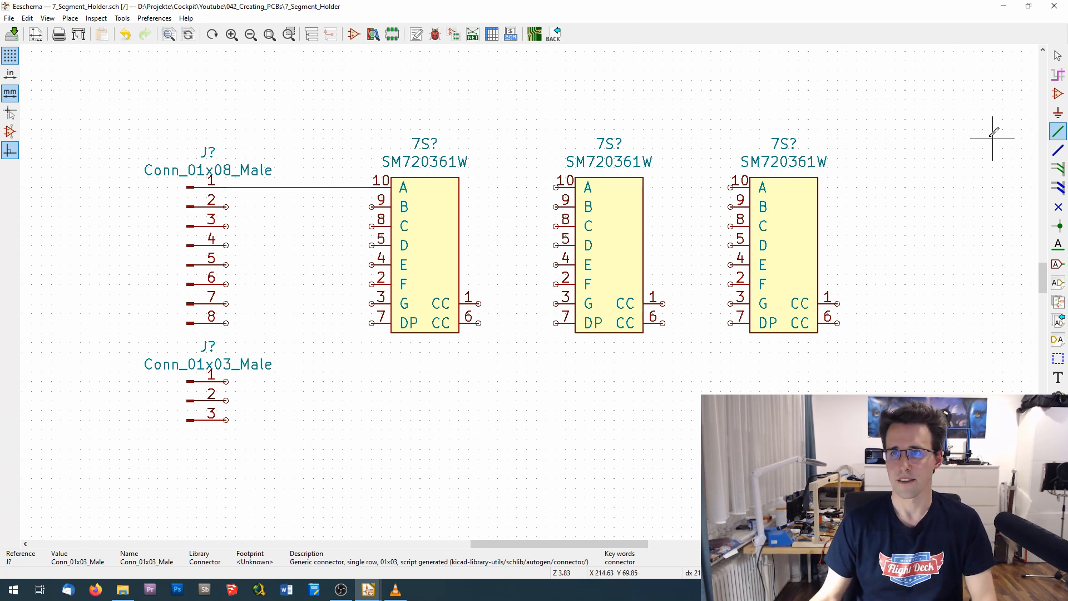
key("Escape")
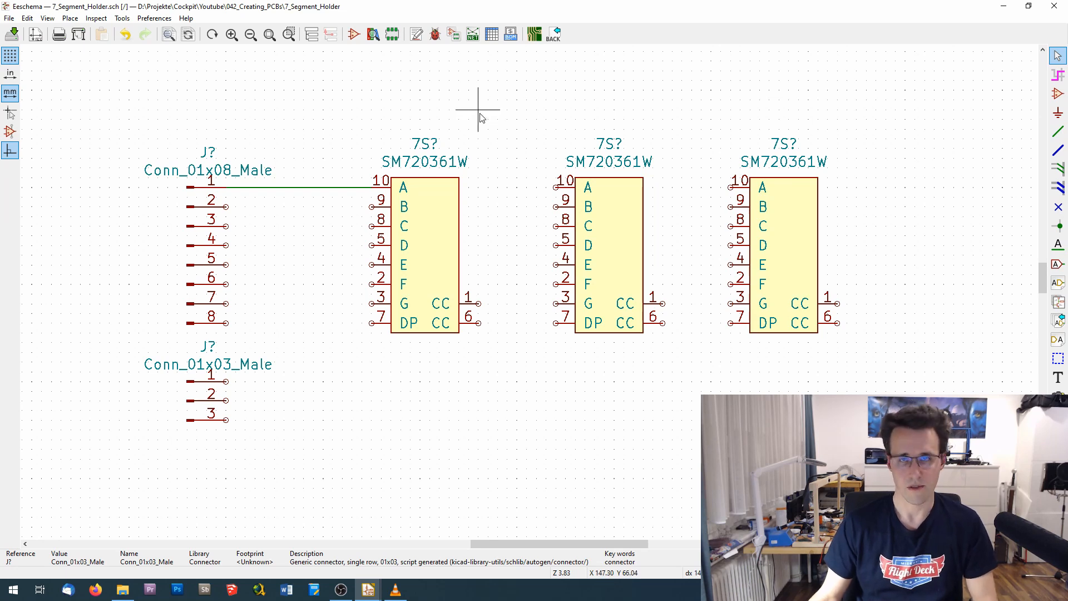
- Start a loose horizontal wire above the first display, and undo it together with the connector's pin 1 wire
key("w")
left_click(313, 120)
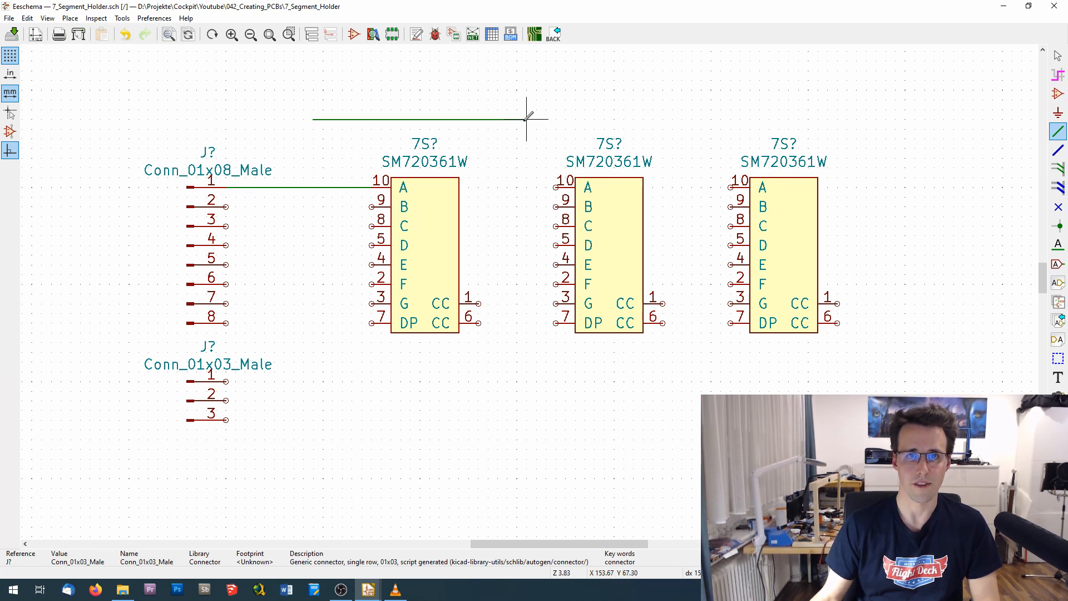
key("ctrl+z")
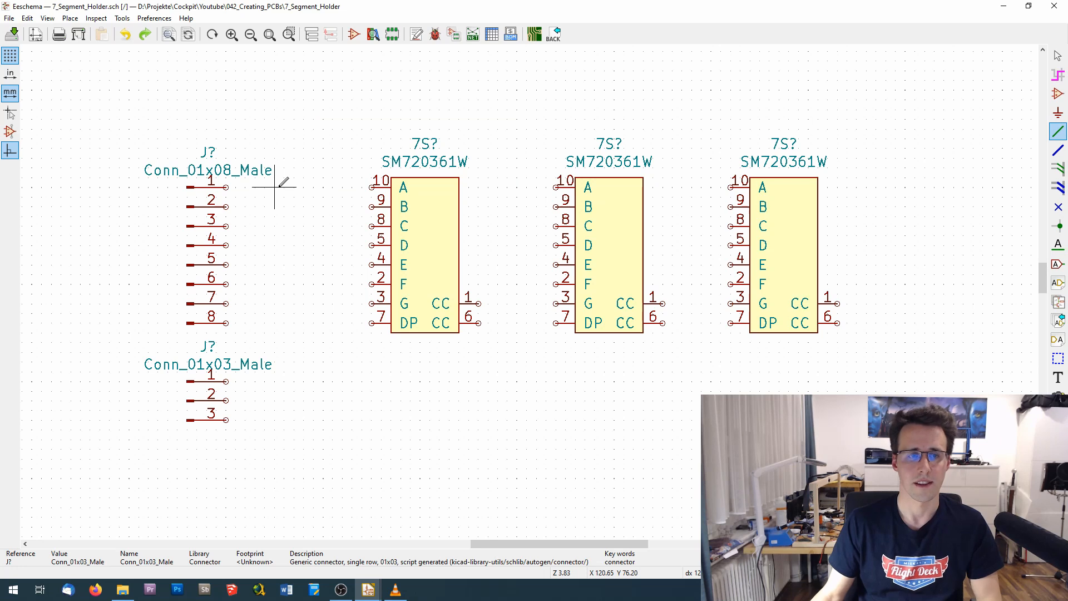
- Wire pin 1 of the Conn_01x08_Male connector to pin 10 (A) of all three displays, routing the branches above the symbols
left_click(226, 187)
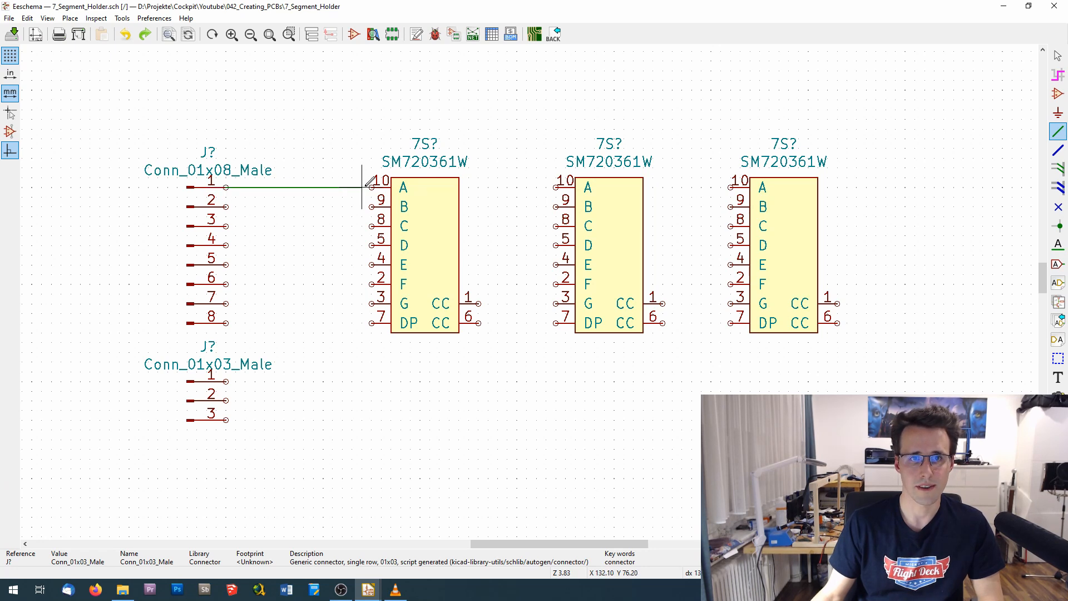
left_click(372, 187)
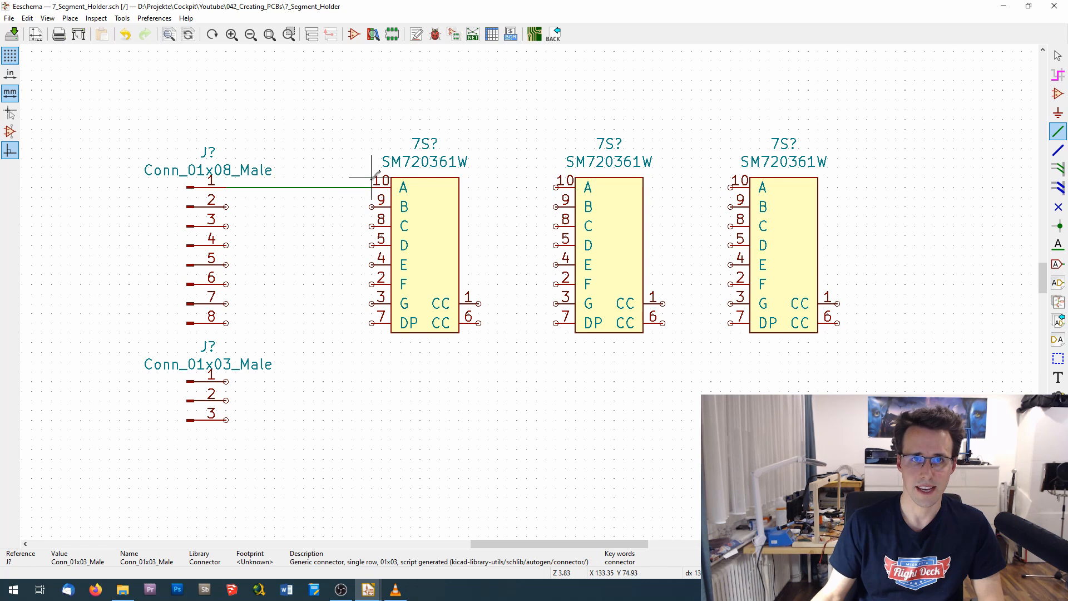
left_click(343, 187)
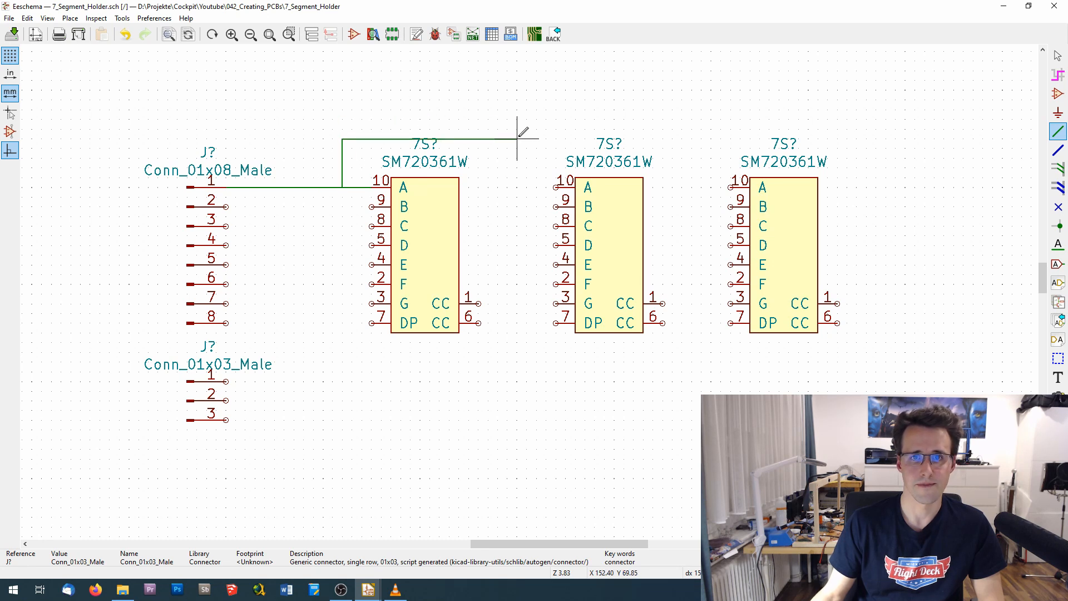
left_click(556, 129)
left_click(556, 187)
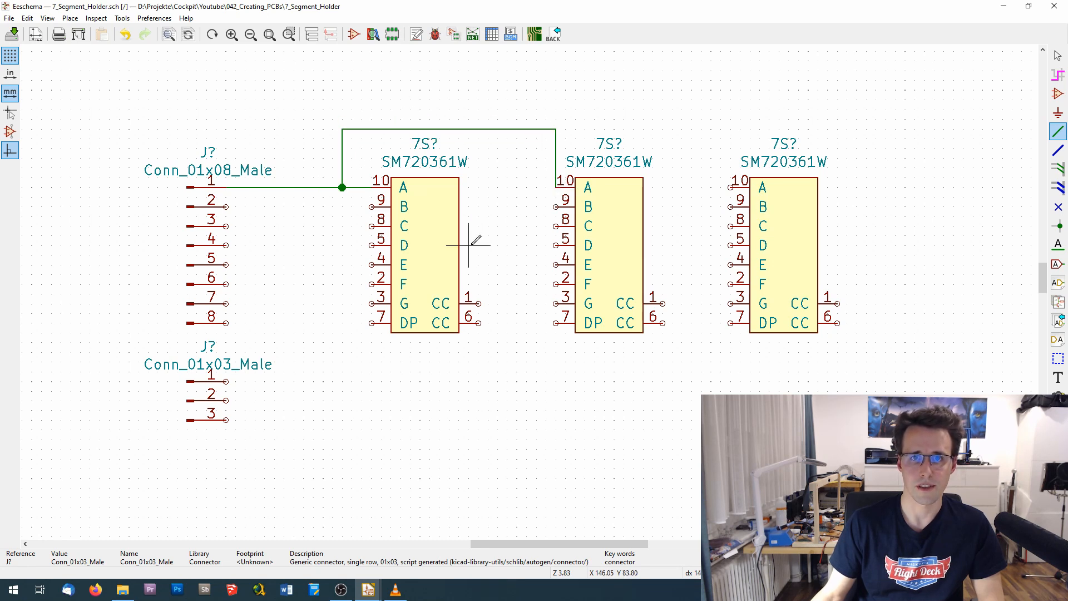
left_click(556, 129)
left_click(730, 187)
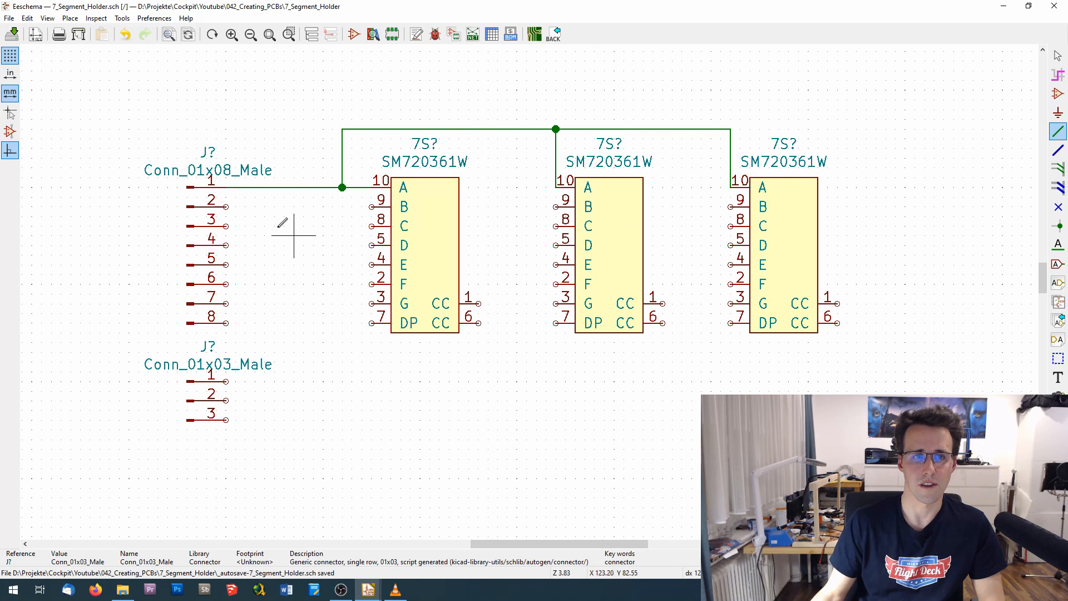
- Wire pin 2 of the Conn_01x08_Male connector to pin 9 (B) of the first two displays, and undo all the wires
left_click(226, 206)
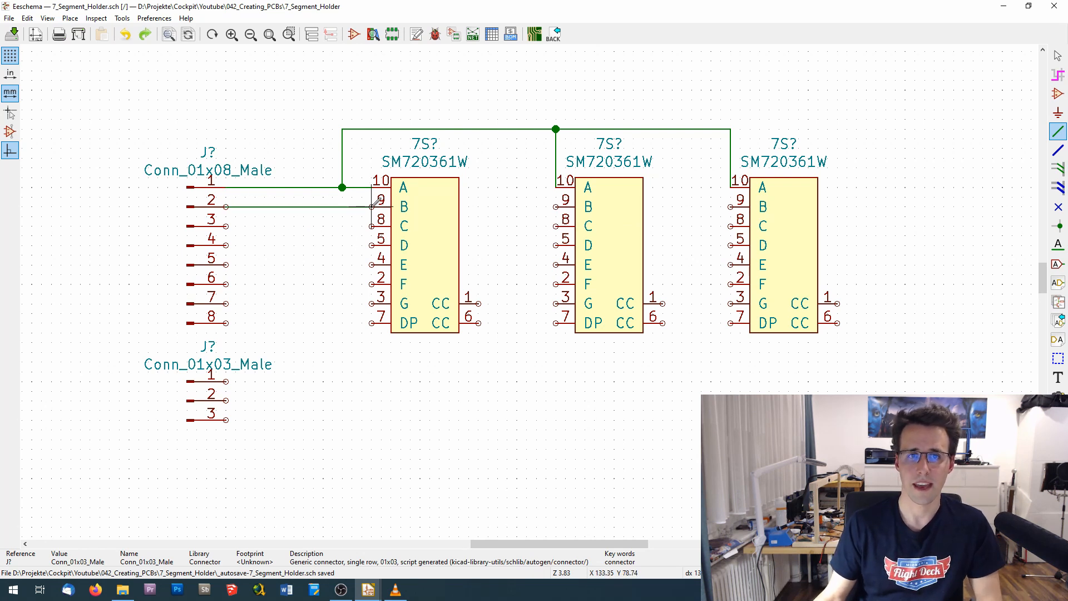
left_click(361, 206)
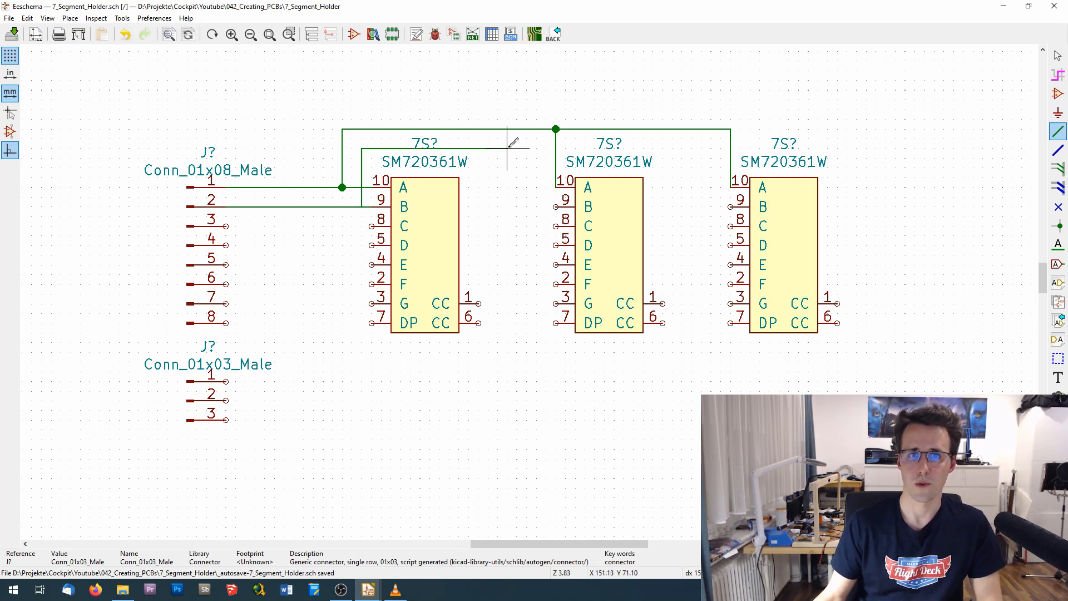
left_click(536, 138)
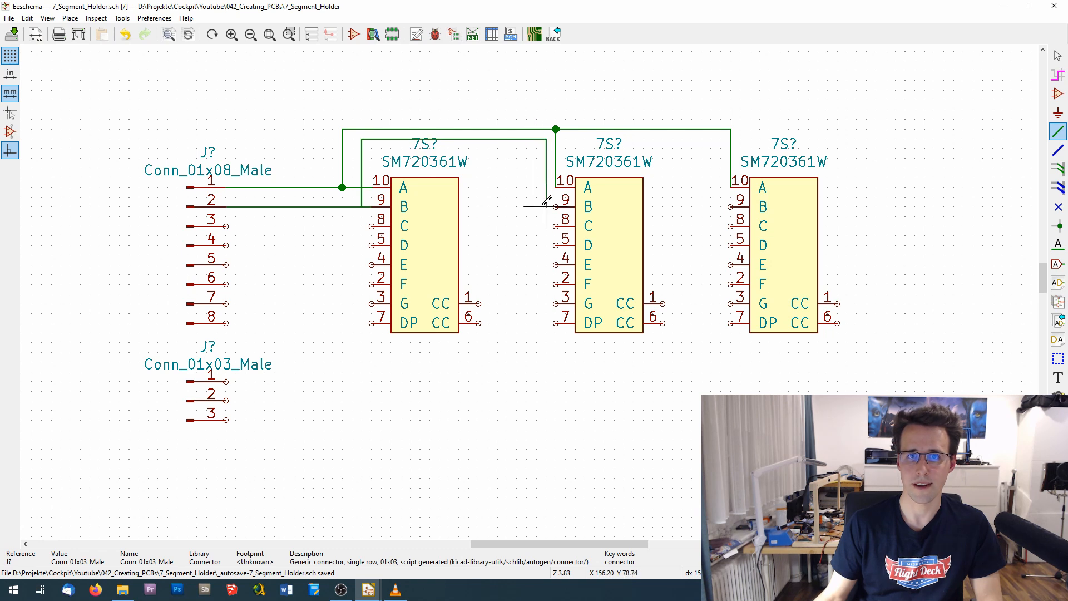
left_click(557, 207)
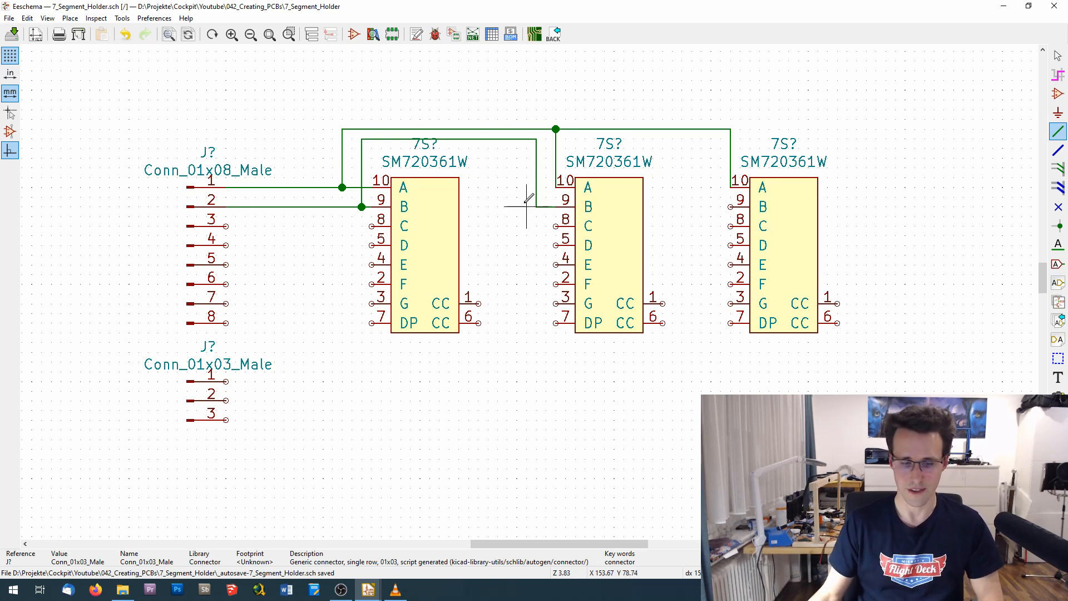
key("ctrl+z")
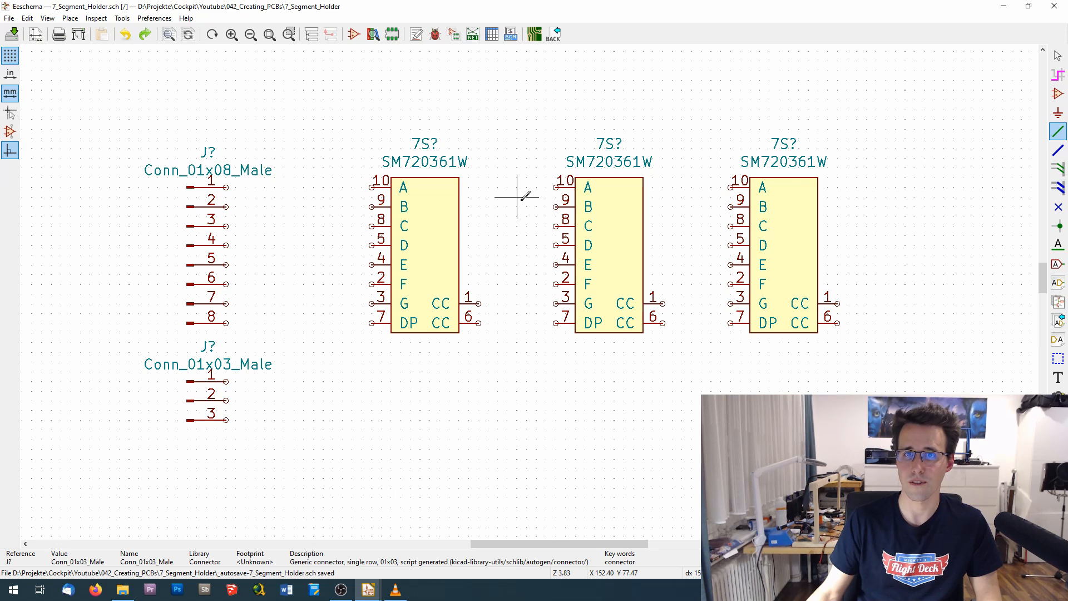
- Draw a bus from beside the Conn_01x08_Male connector, above the symbols, with a branch down beside the pins of each of the three displays
left_click(1058, 151)
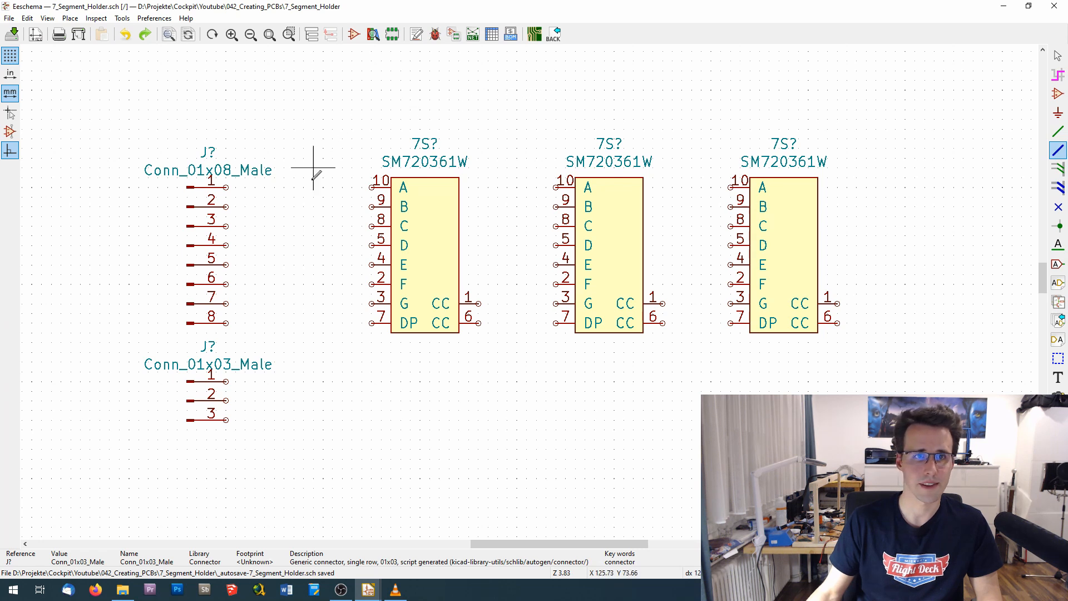
left_click(264, 303)
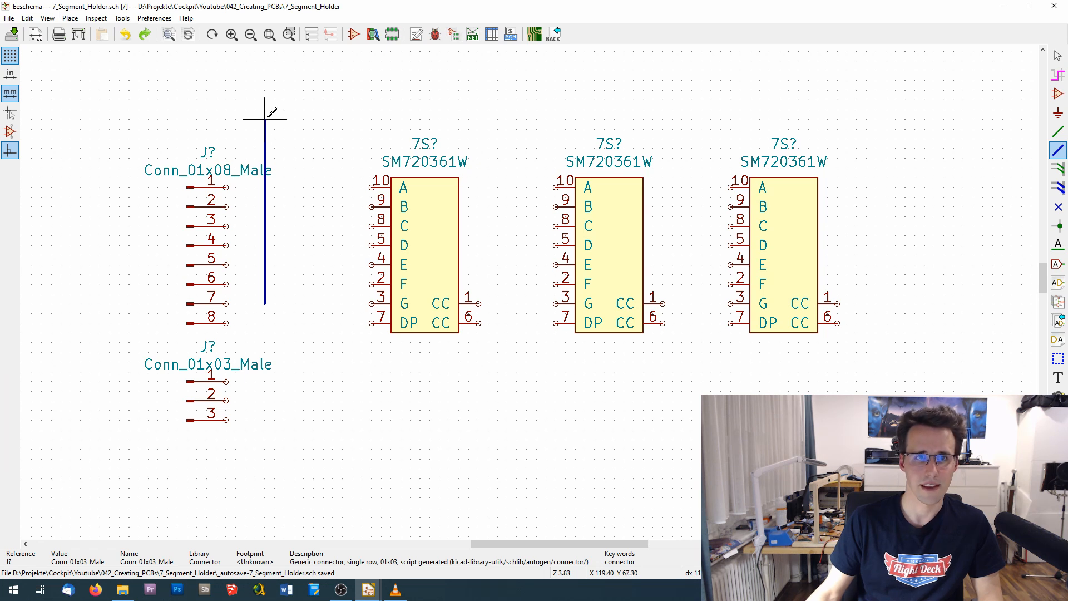
left_click(342, 119)
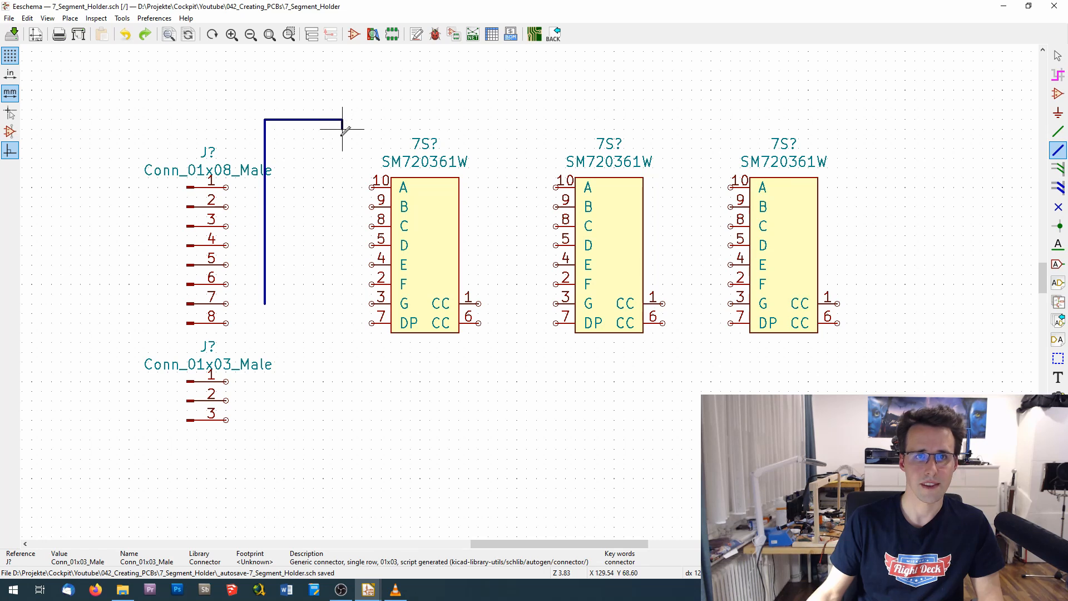
double_click(342, 303)
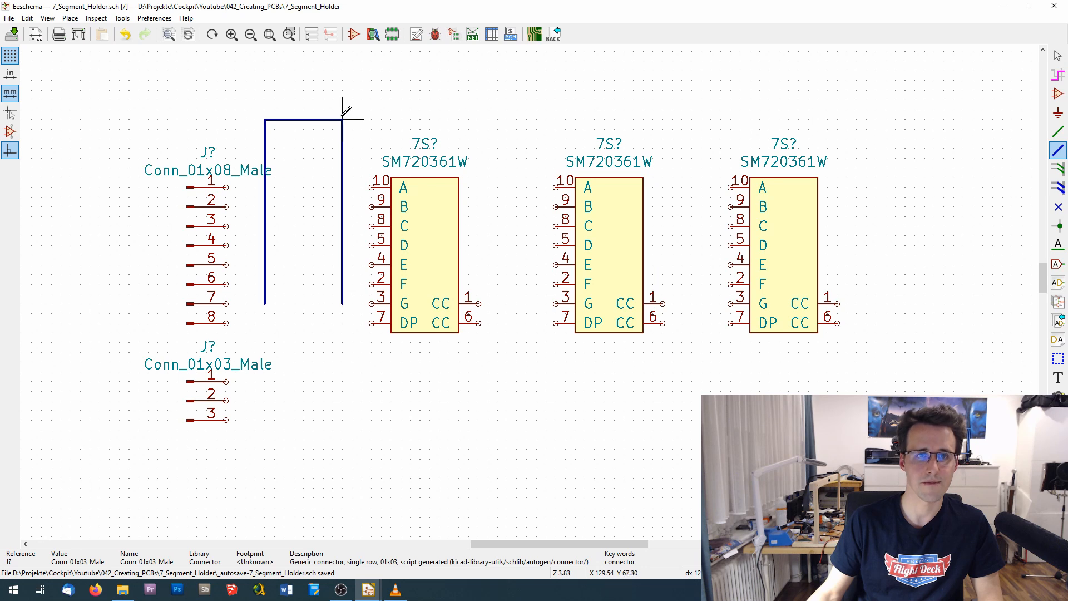
left_click(342, 119)
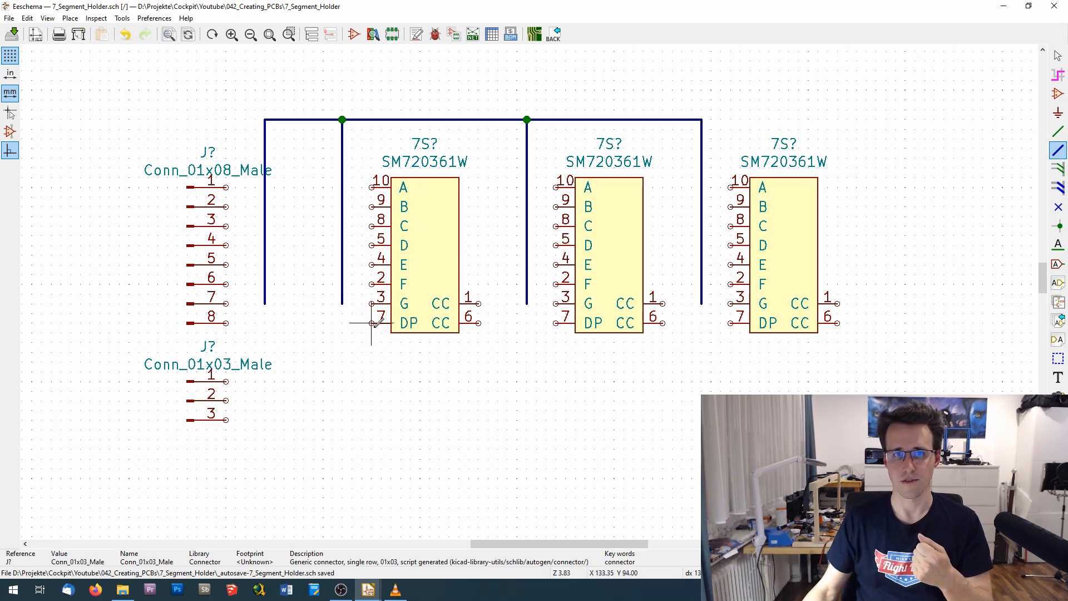
key("Escape")
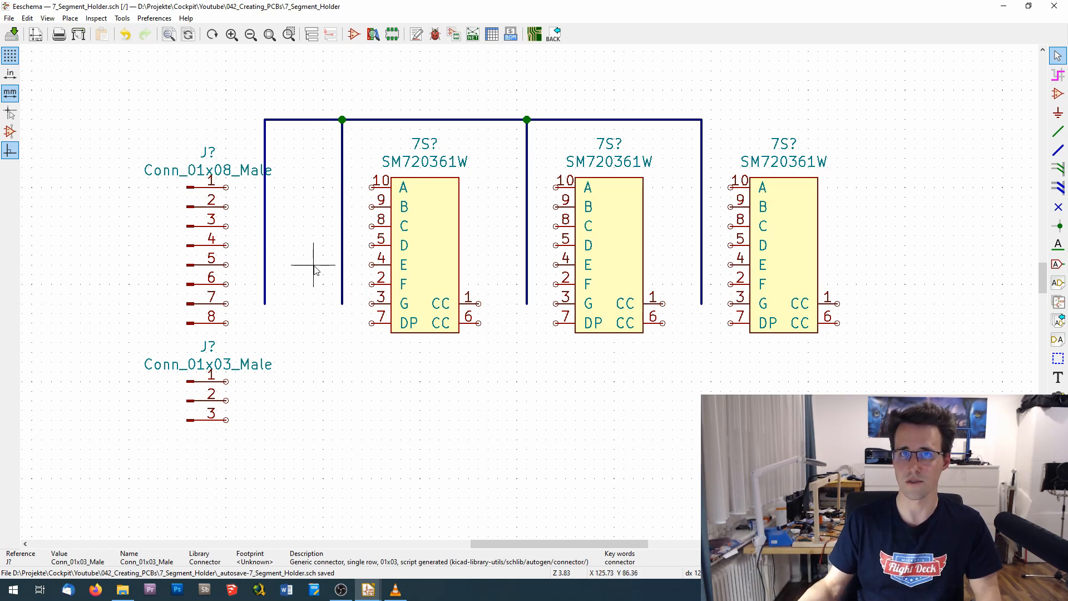
- Place a wire-to-bus entry at the lower end of the connector's bus line, angled toward pin 8, and wire it to that pin
left_click(1058, 169)
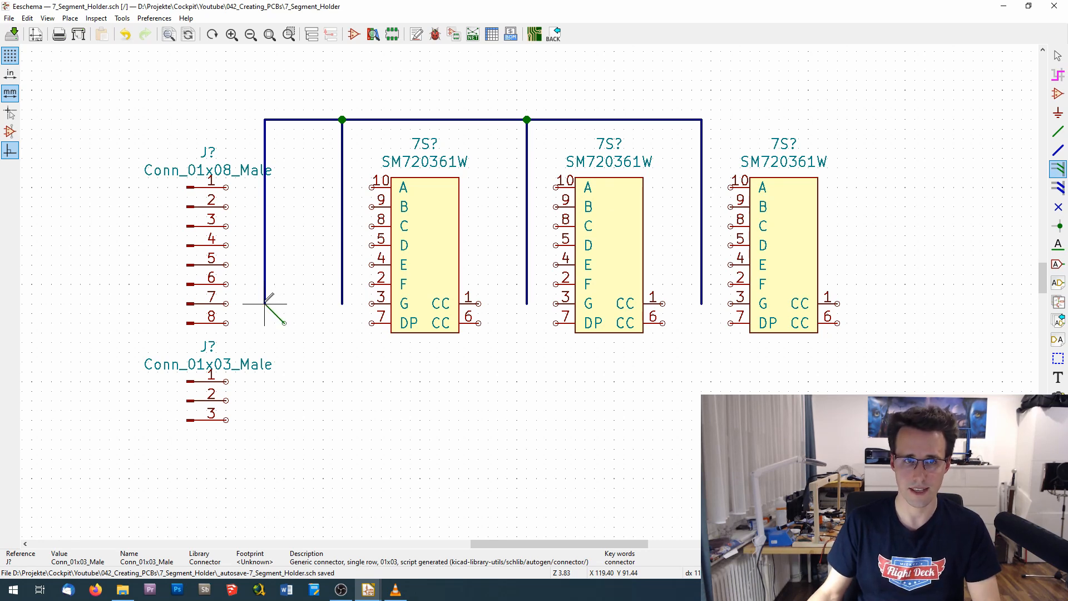
key("slash")
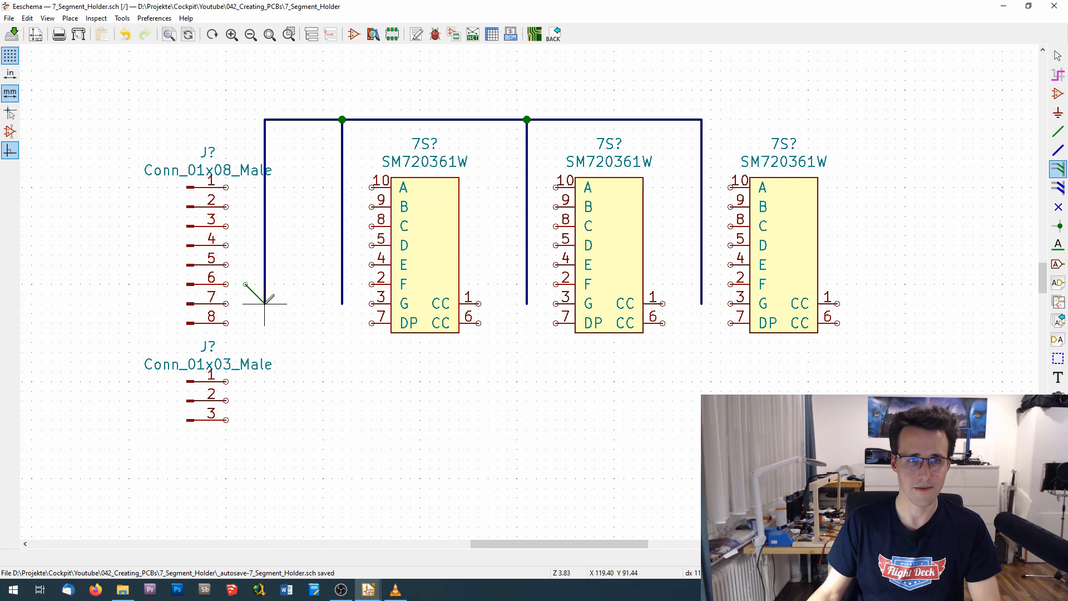
left_click(264, 304)
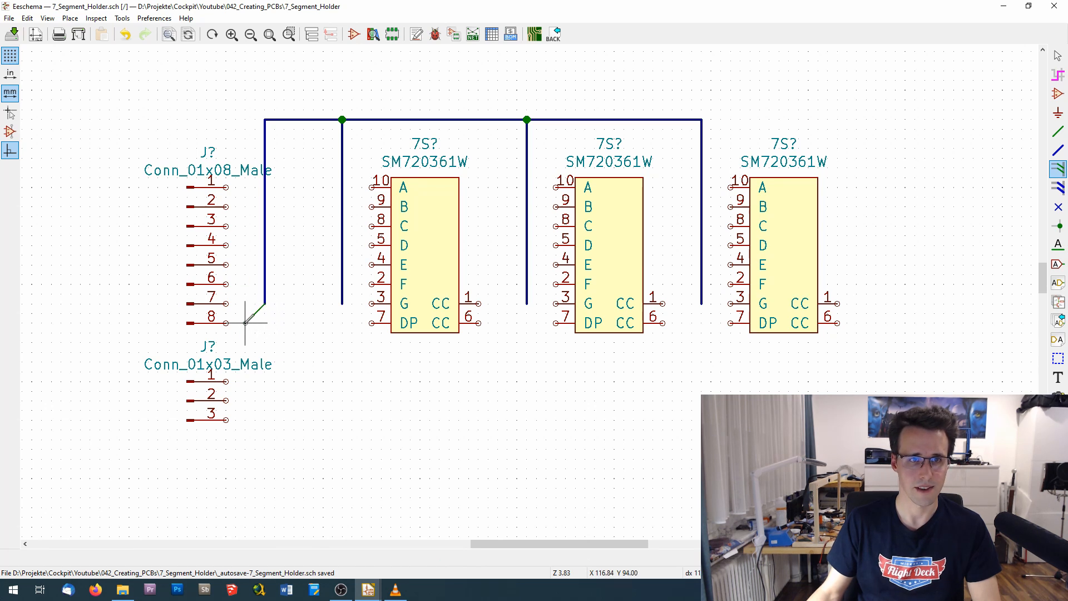
key("w")
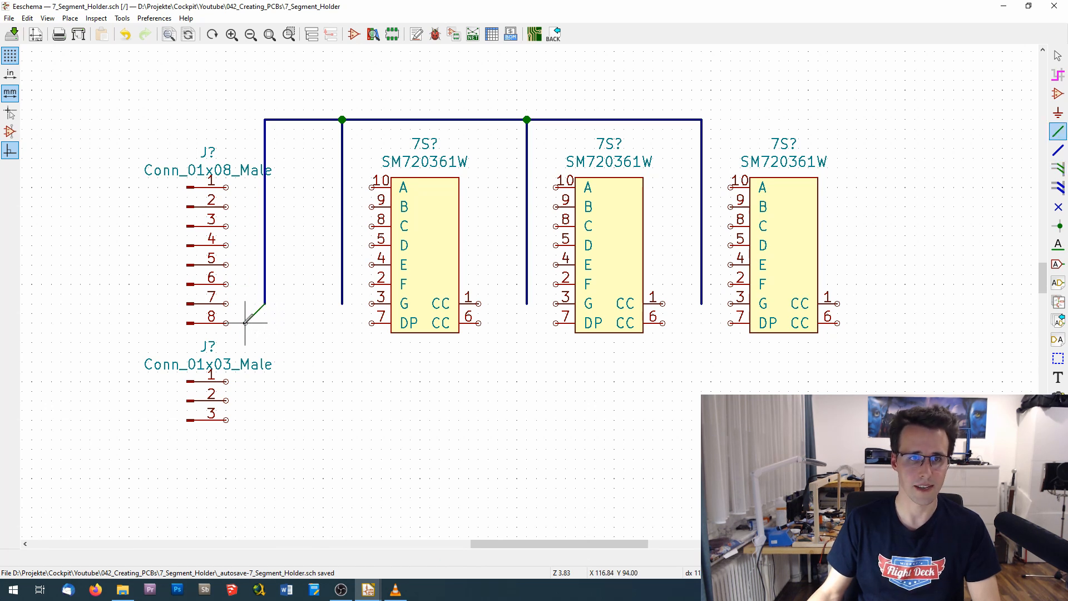
left_click(227, 323)
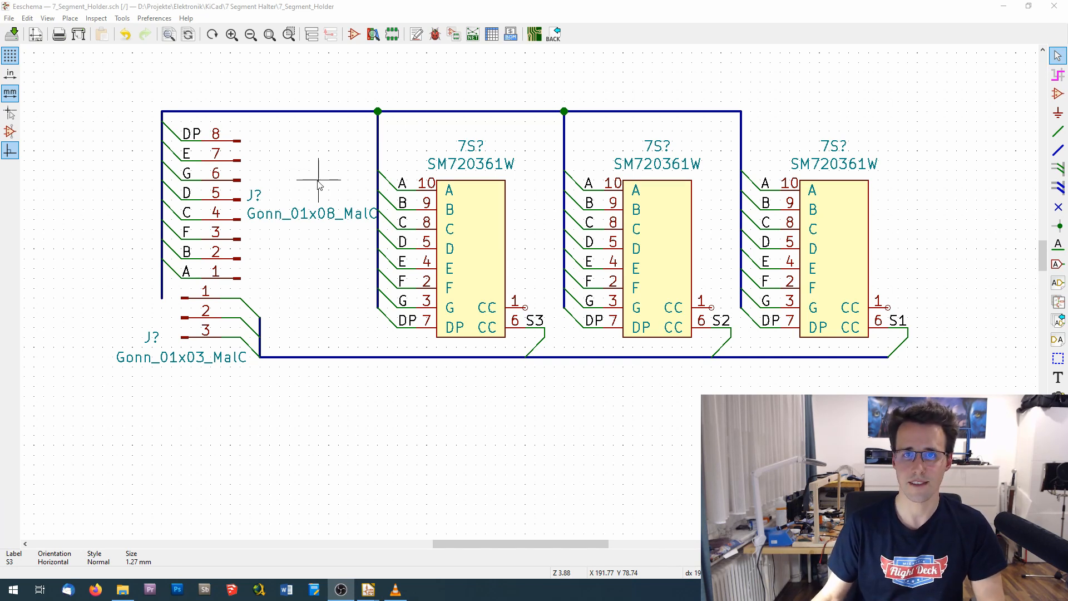
- Place the net label S1 on the wire at pin 1 of the three-pin connector
left_click(1057, 247)
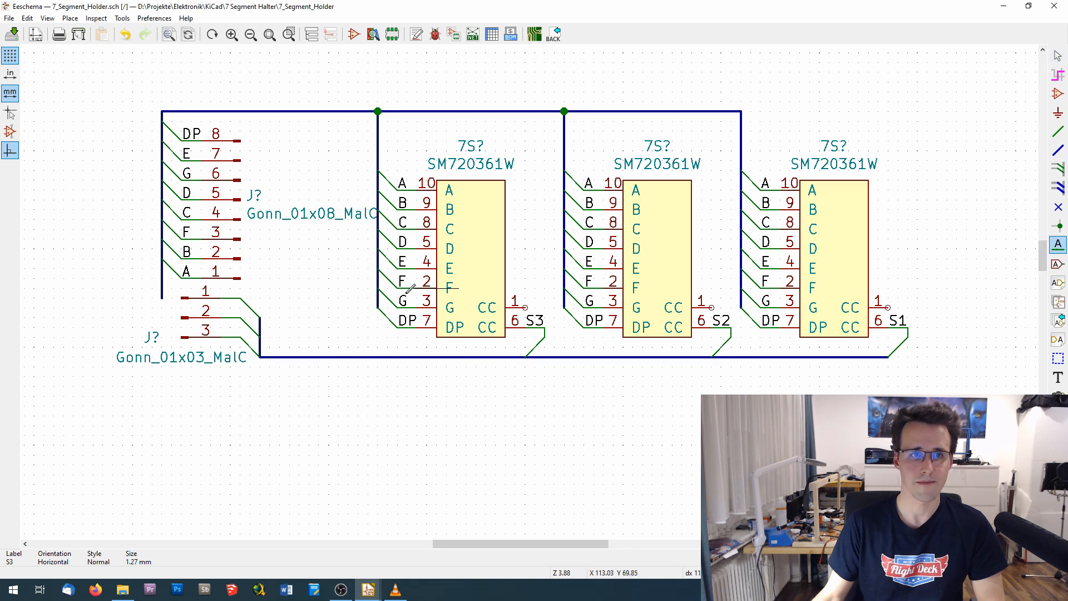
left_click(240, 293)
left_click_drag(499, 215, 365, 124)
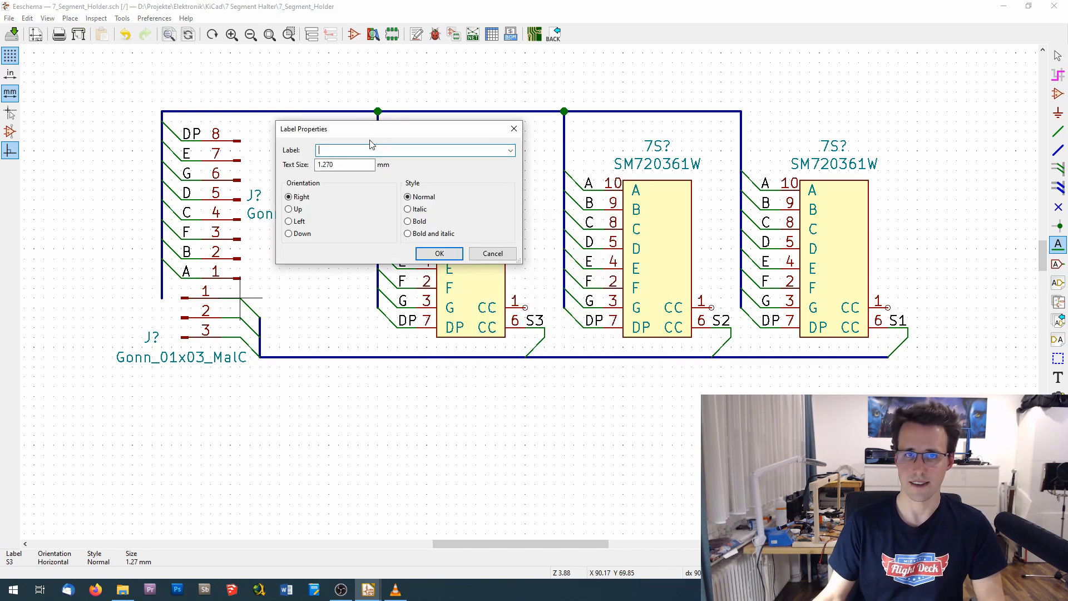
type("S1")
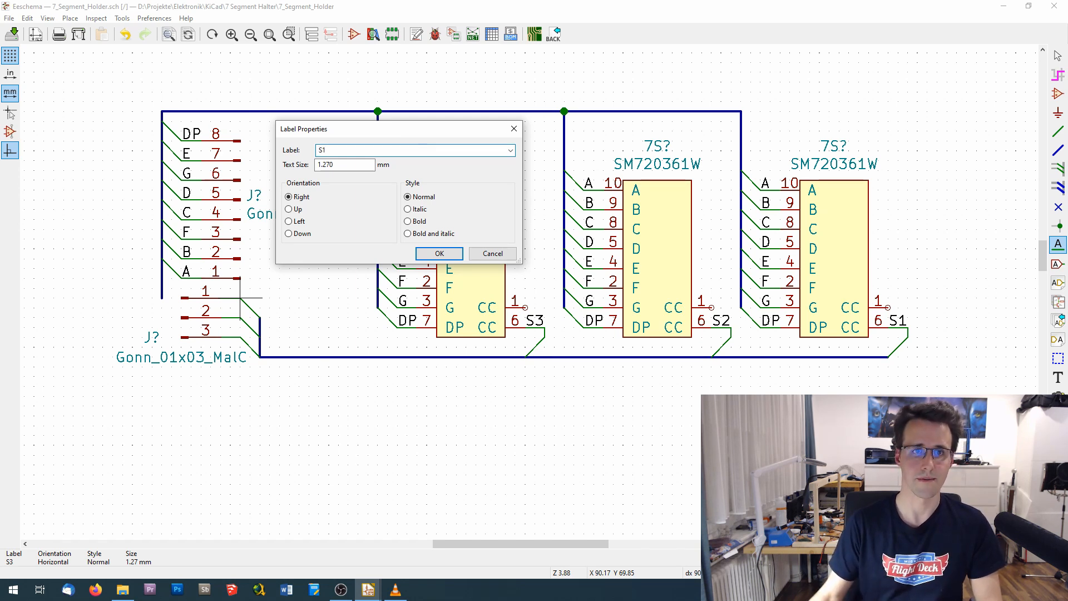
key("Return")
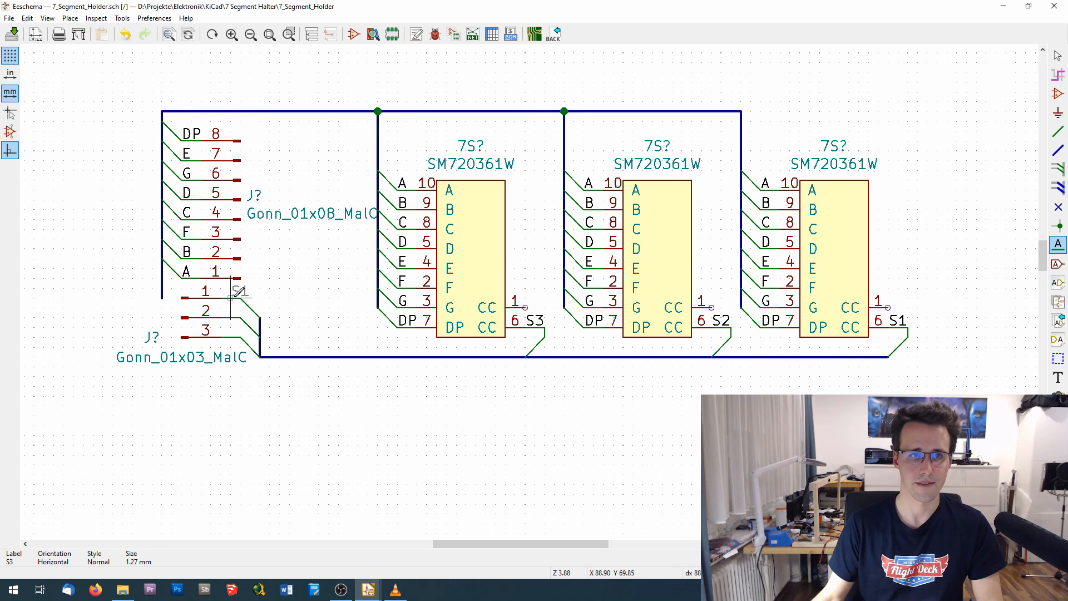
left_click(241, 296)
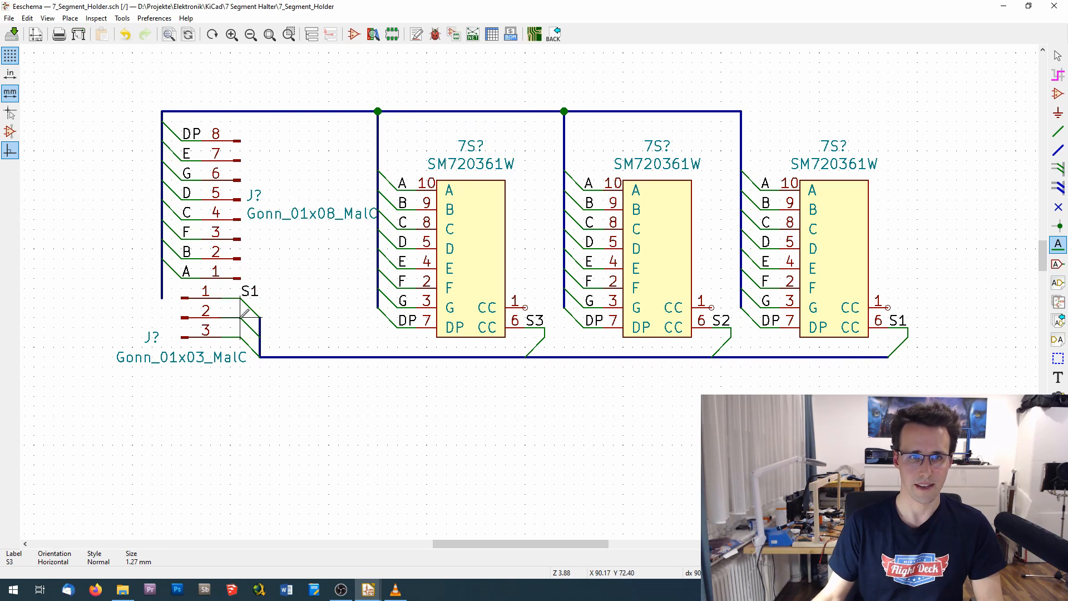
- Place the net labels S2 and S3 on the wires at pins 2 and 3 of the three-pin connector
left_click(241, 318)
type("S2")
key("Return")
left_click(240, 317)
left_click(241, 337)
type("S3")
key("Return")
left_click(241, 337)
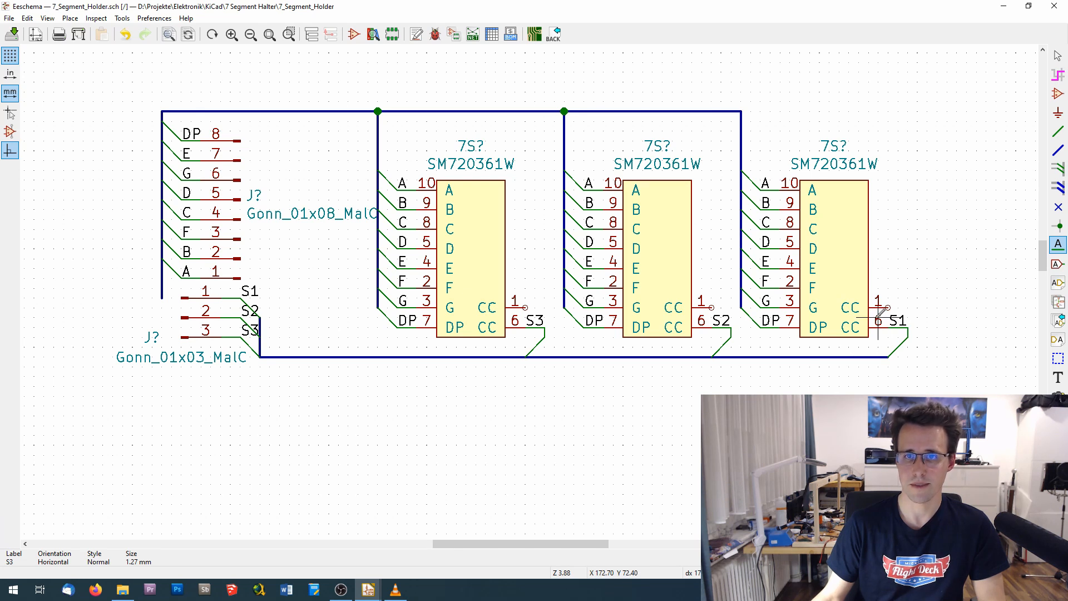
left_click(525, 321)
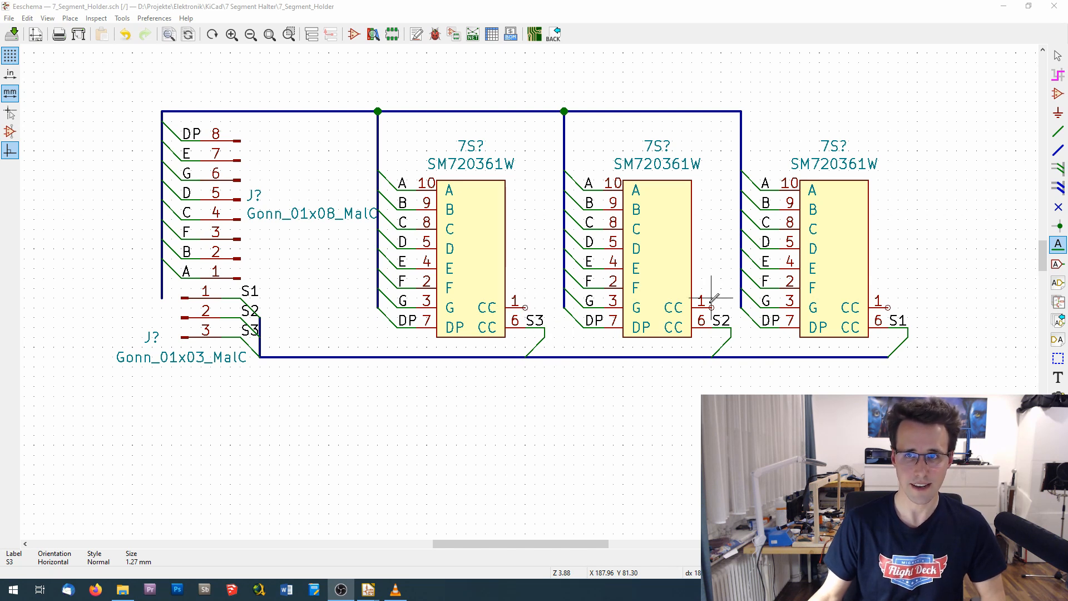
- Place no-connection flags on the unused CC pin 1 of all three SM720361W displays
left_click(1058, 207)
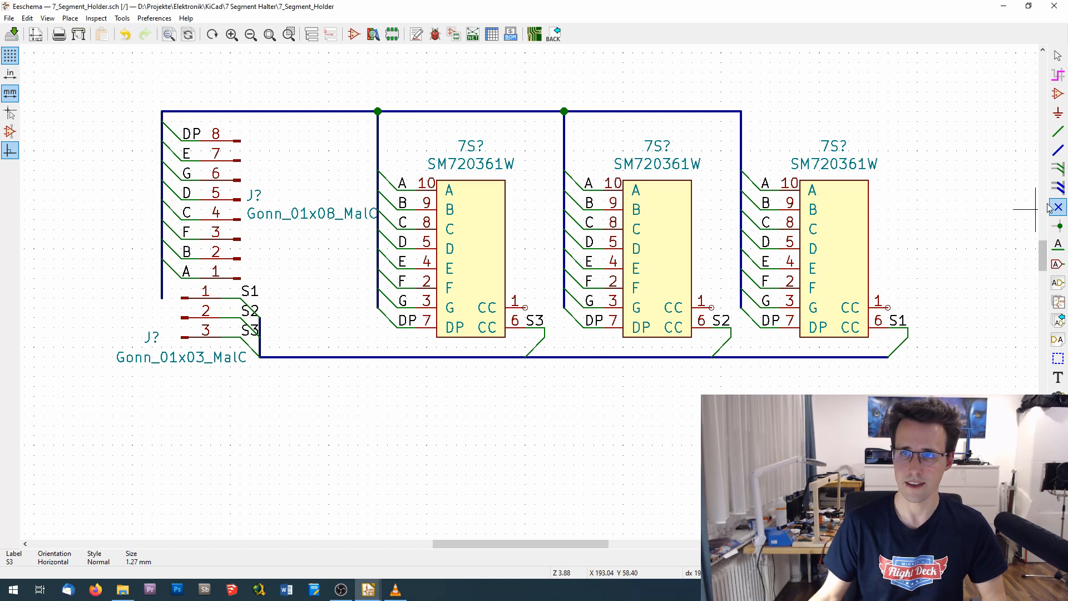
left_click(524, 307)
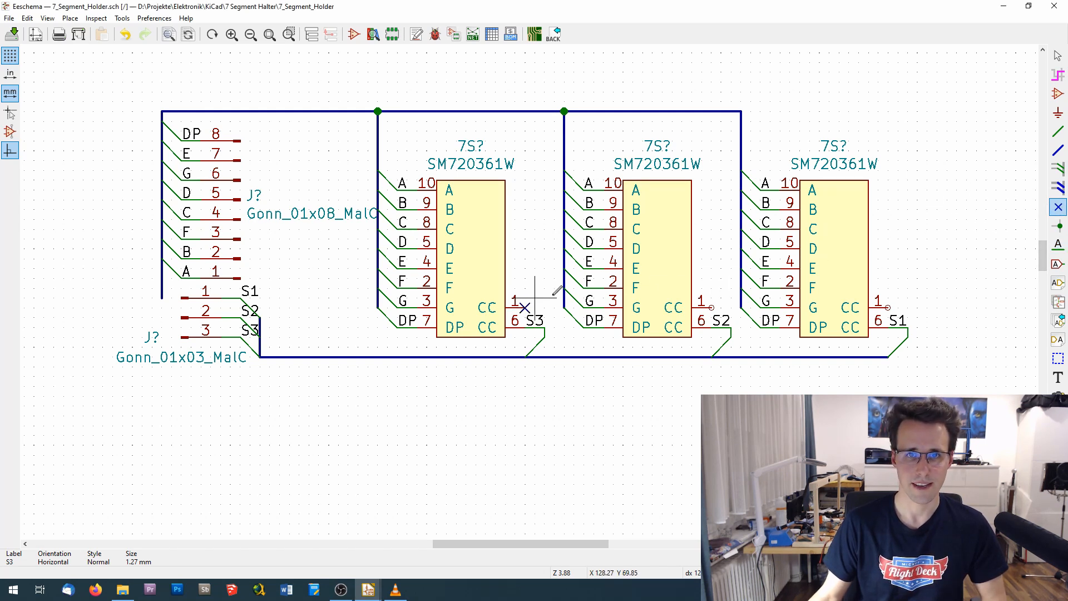
left_click(711, 307)
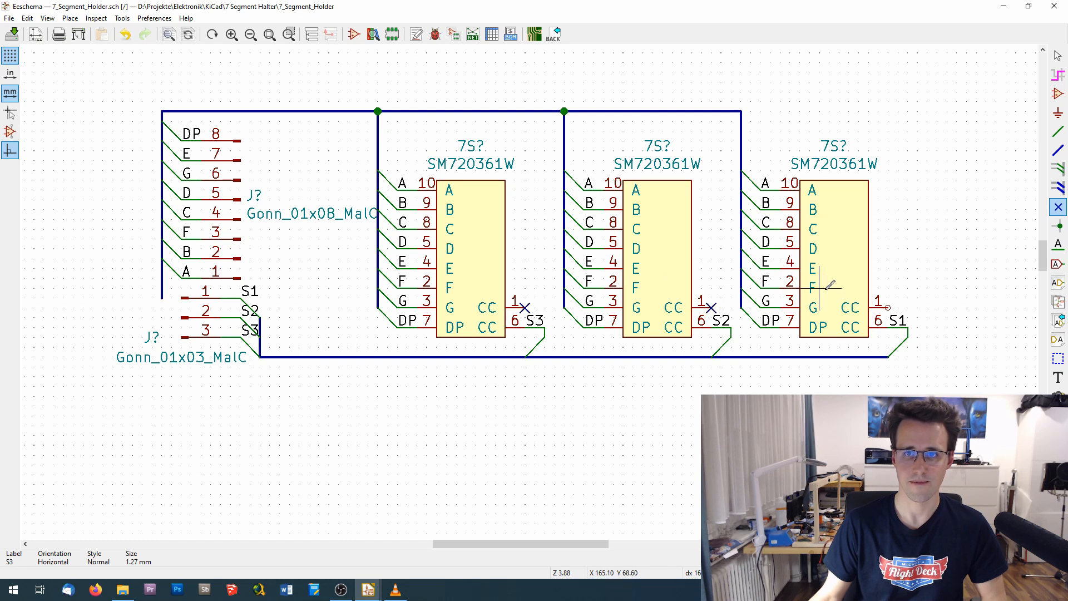
left_click(889, 307)
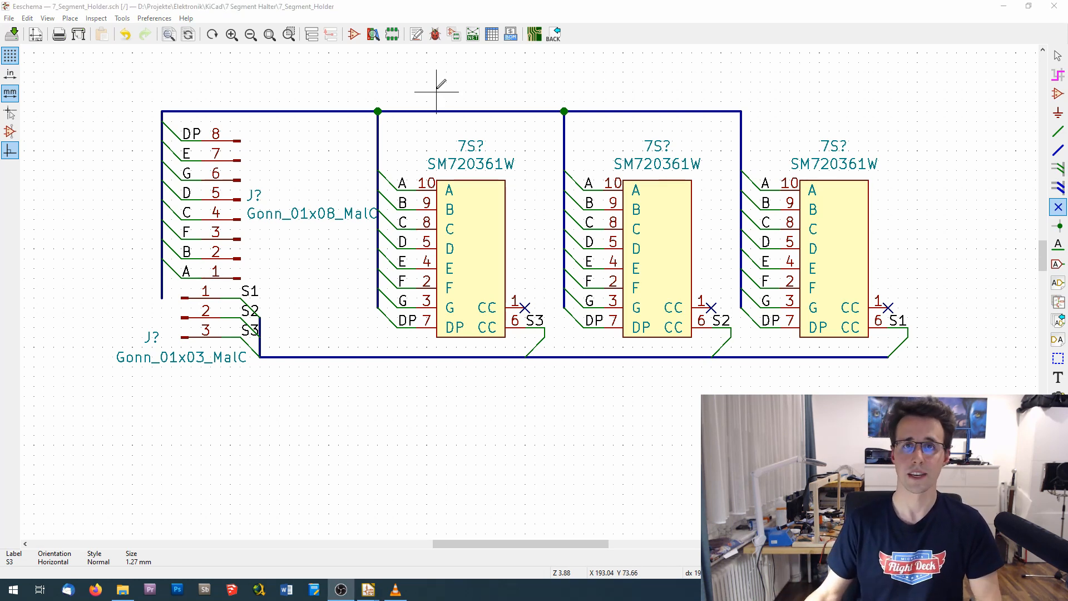
- Run the electrical rules check on the unannotated schematic and close the checker
left_click(436, 35)
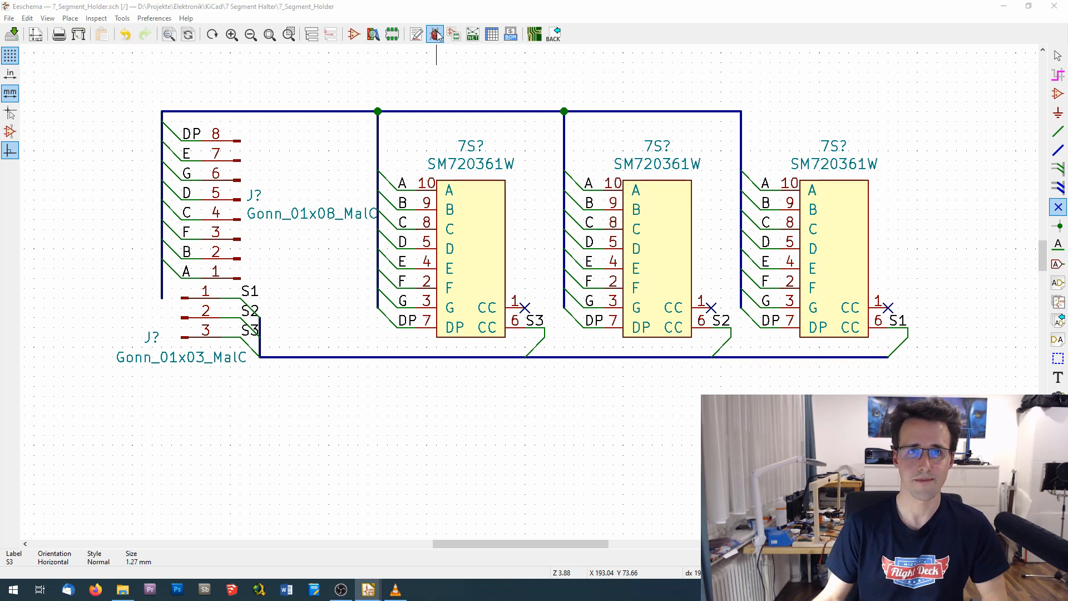
left_click(614, 460)
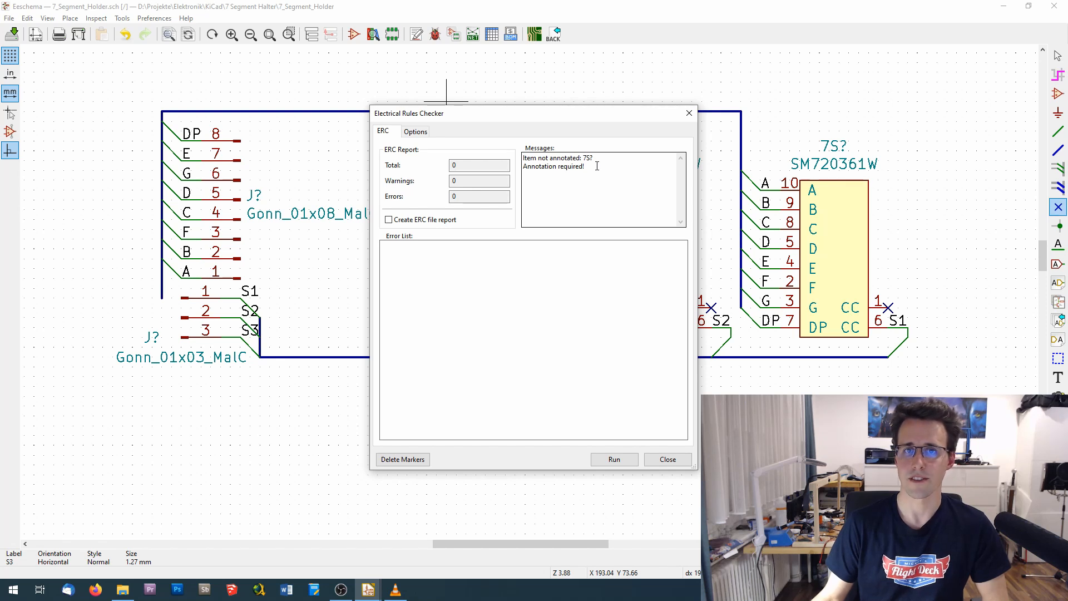
left_click(668, 460)
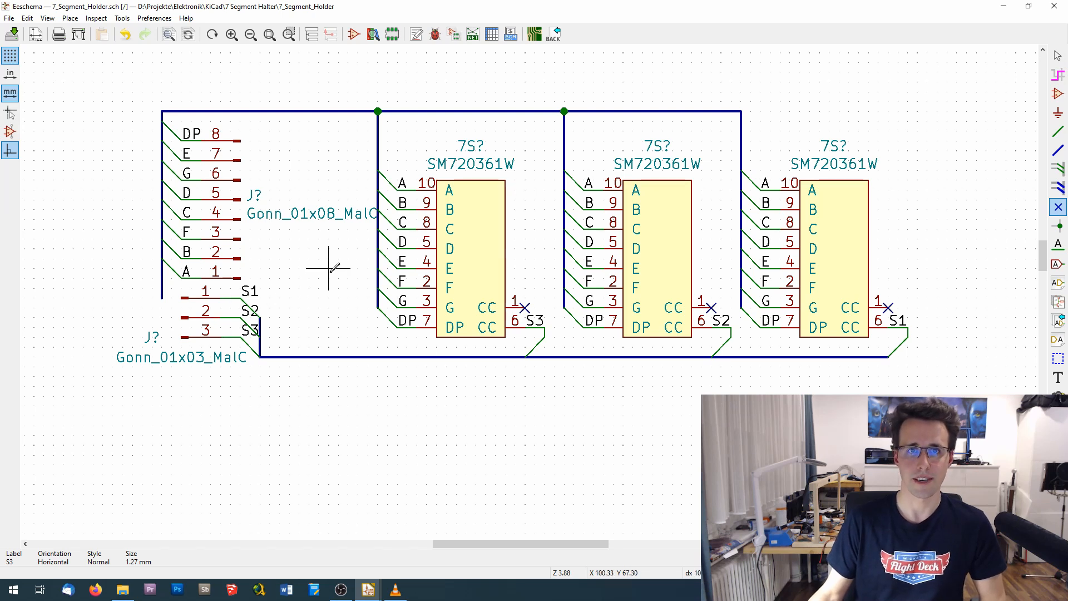
- Annotate all symbols of the entire schematic, keeping existing annotations and sorting components by X position
left_click(416, 36)
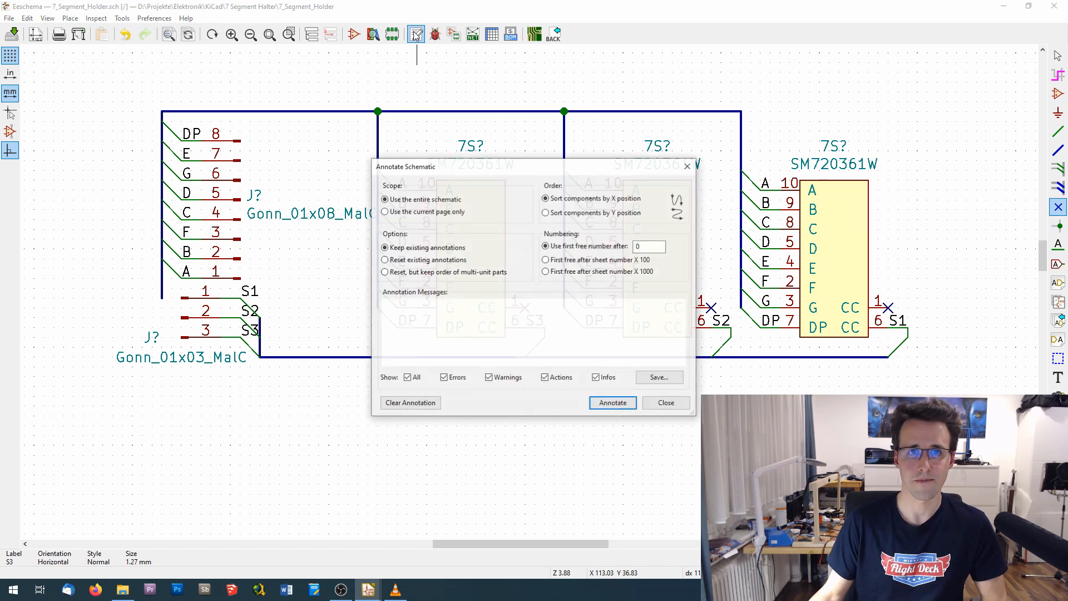
left_click(613, 404)
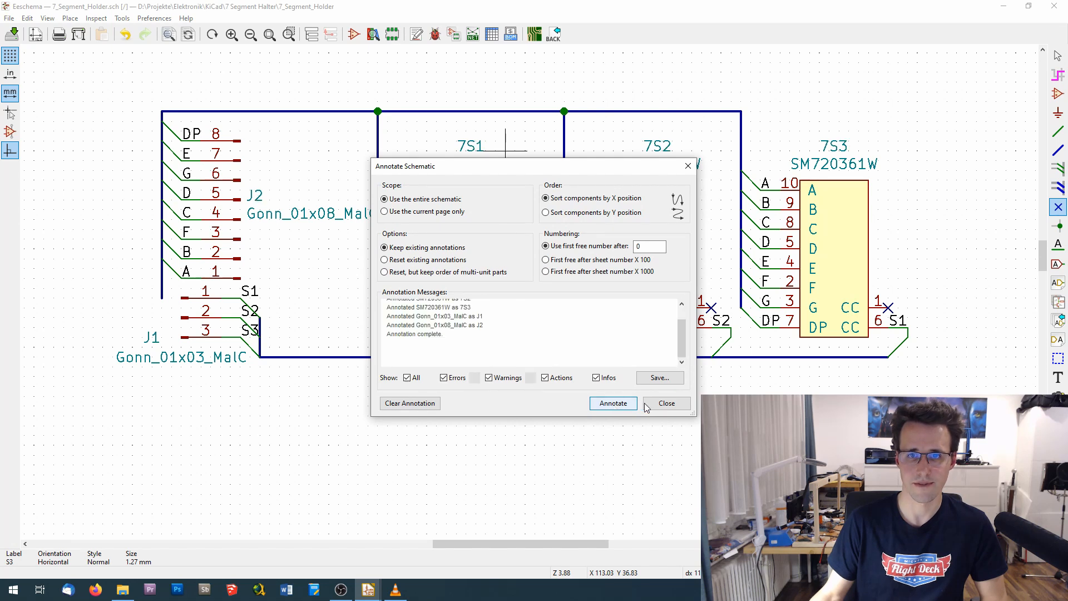
left_click(666, 403)
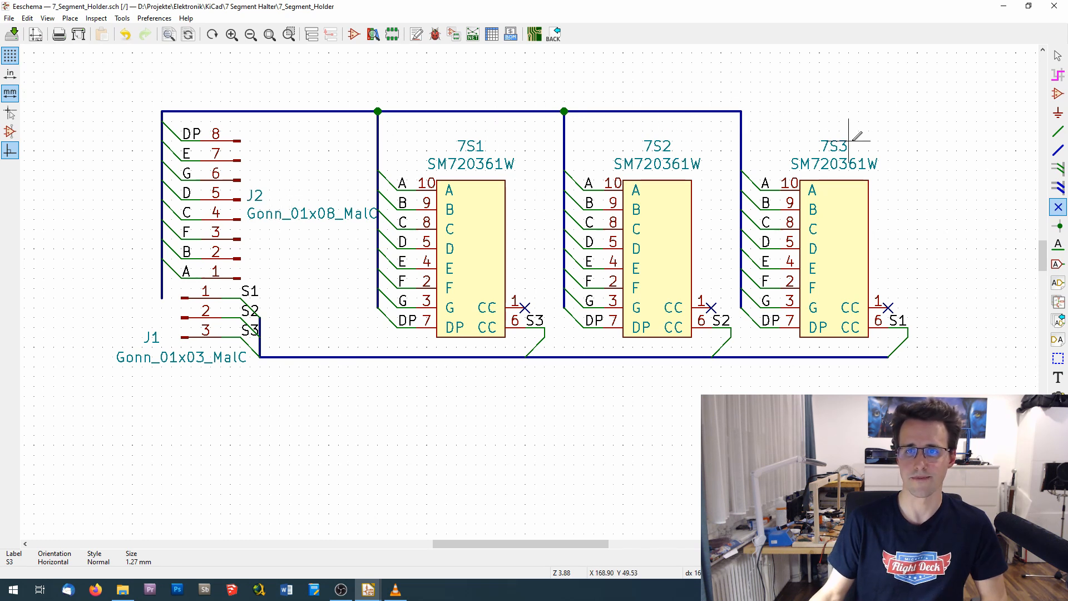
- Repeat the electrical rules check on the annotated schematic and close the checker
left_click(435, 34)
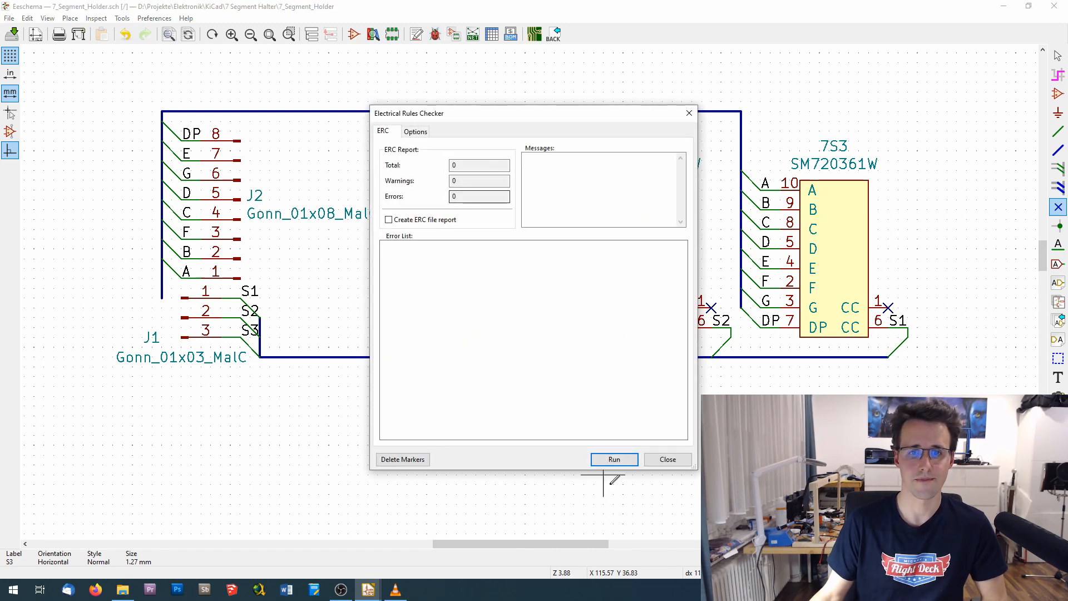
left_click(616, 459)
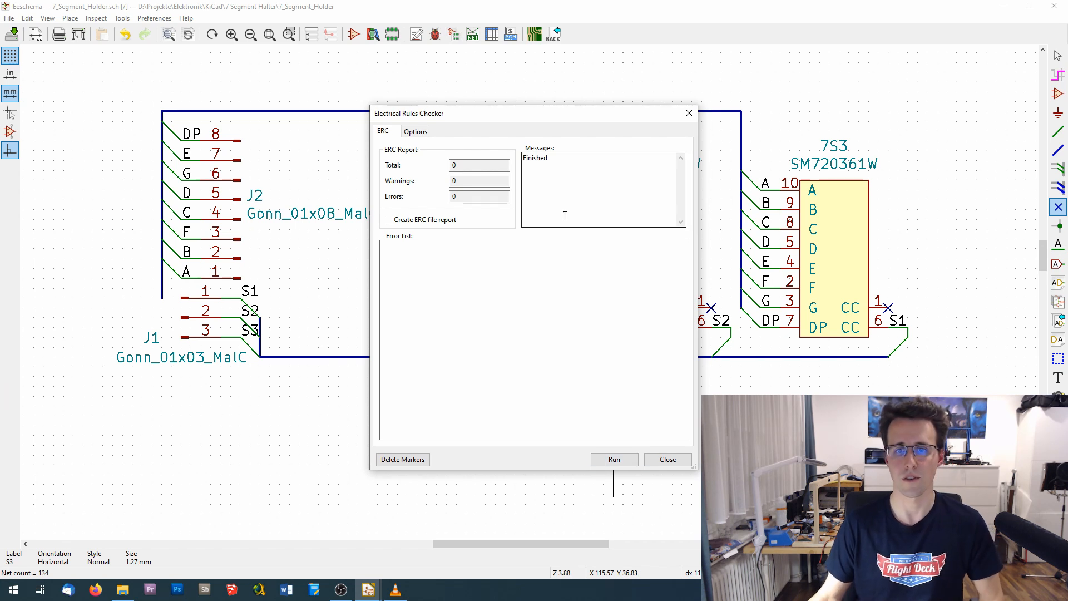
left_click(667, 460)
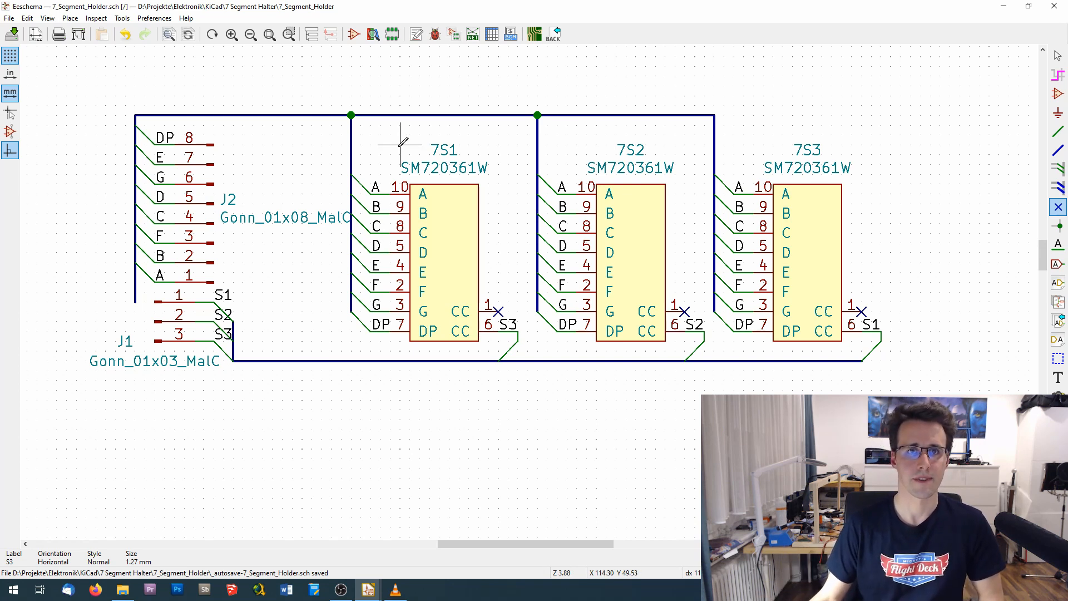
- Open the footprint assignment and select PinHeader_1x03_P2.54mm_Vertical from the Connector_PinHeader_2.54mm library for connector J1
left_click(454, 36)
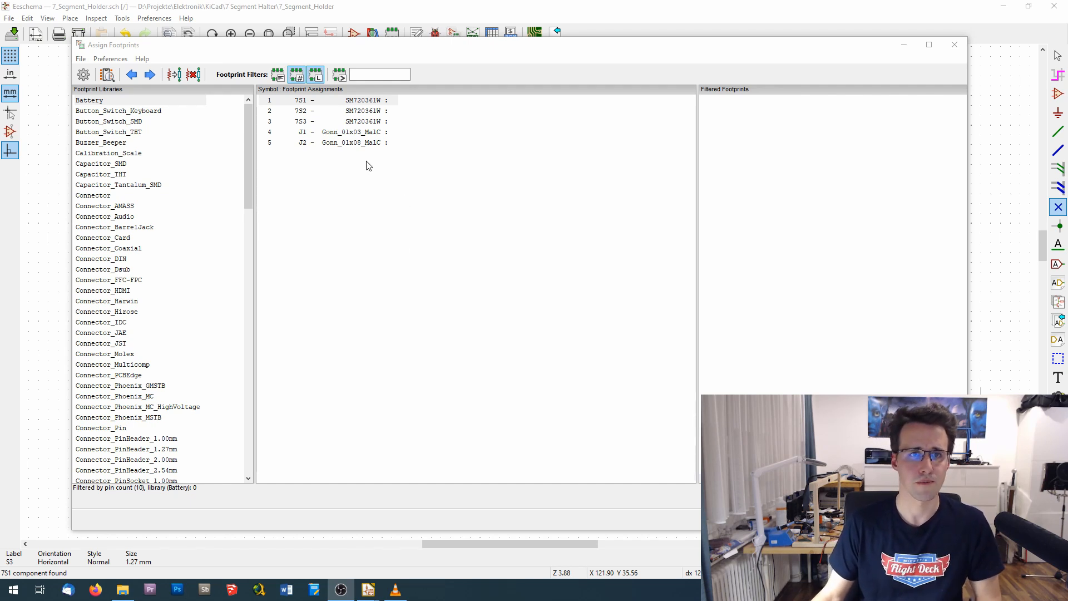
left_click(362, 133)
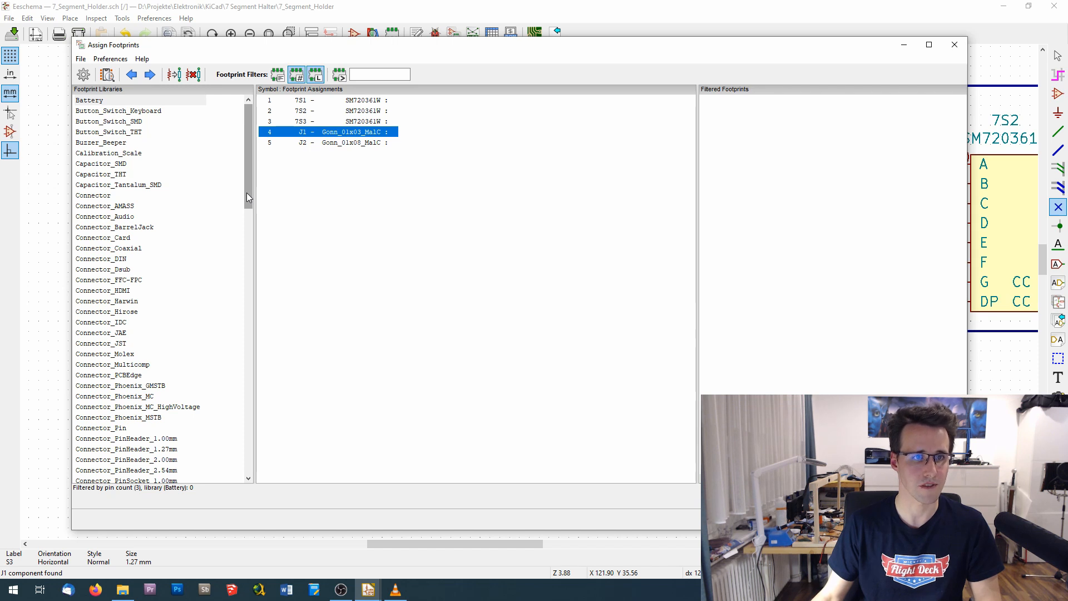
left_click_drag(246, 193, 248, 228)
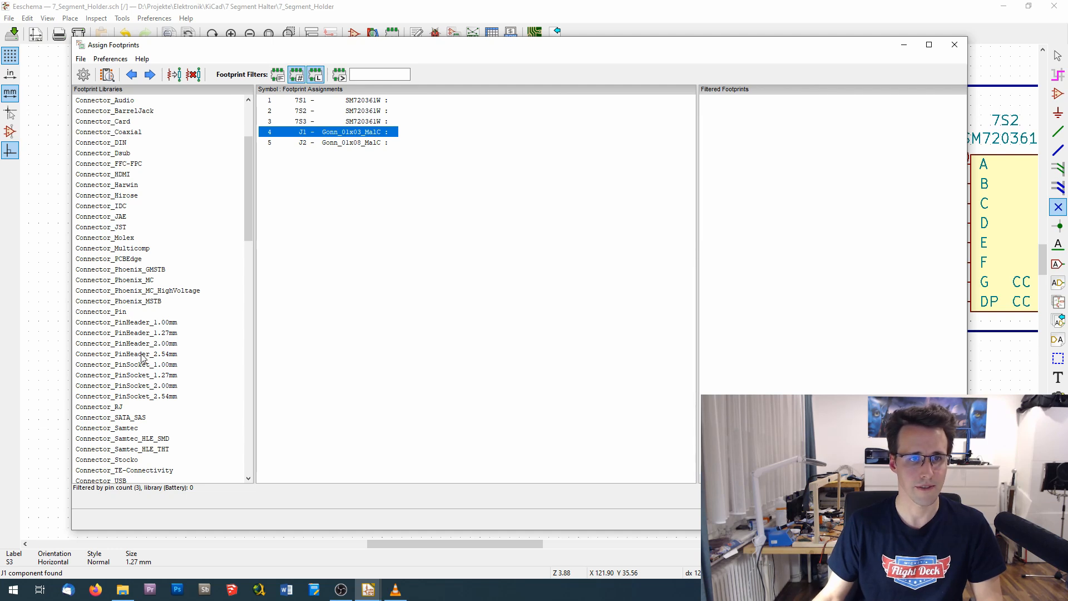
left_click(134, 355)
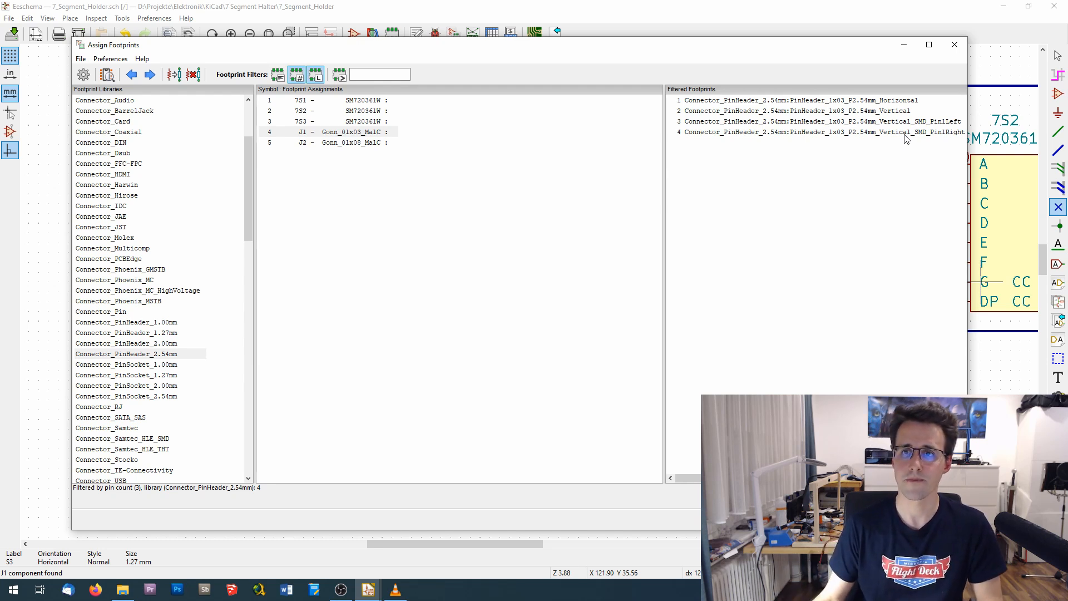
left_click(865, 112)
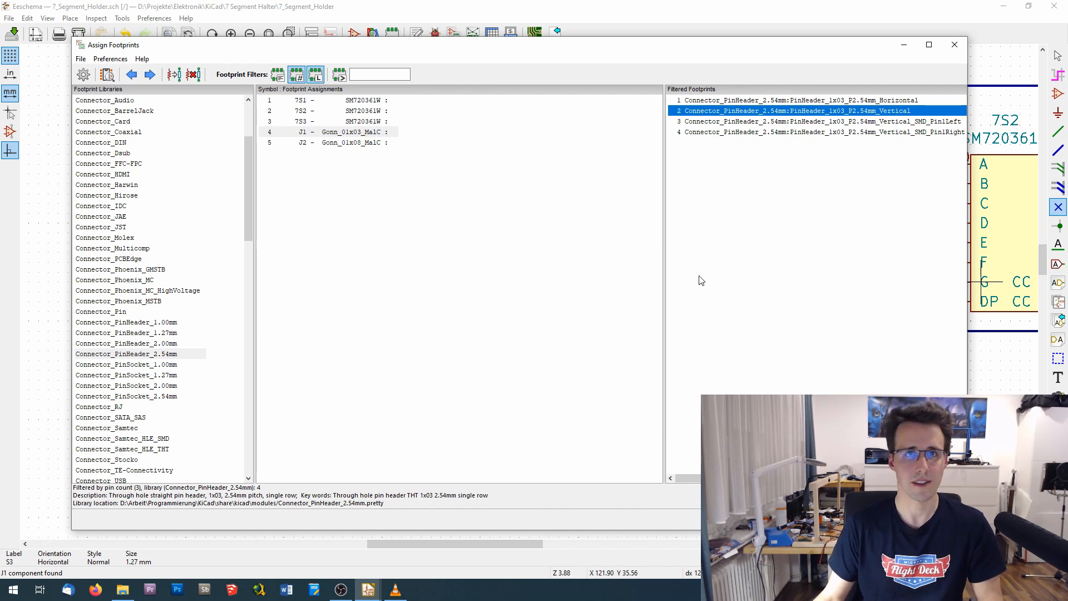
- Preview the selected 1x03 vertical pin header footprint and its 3D model, and close both viewers
left_click(107, 76)
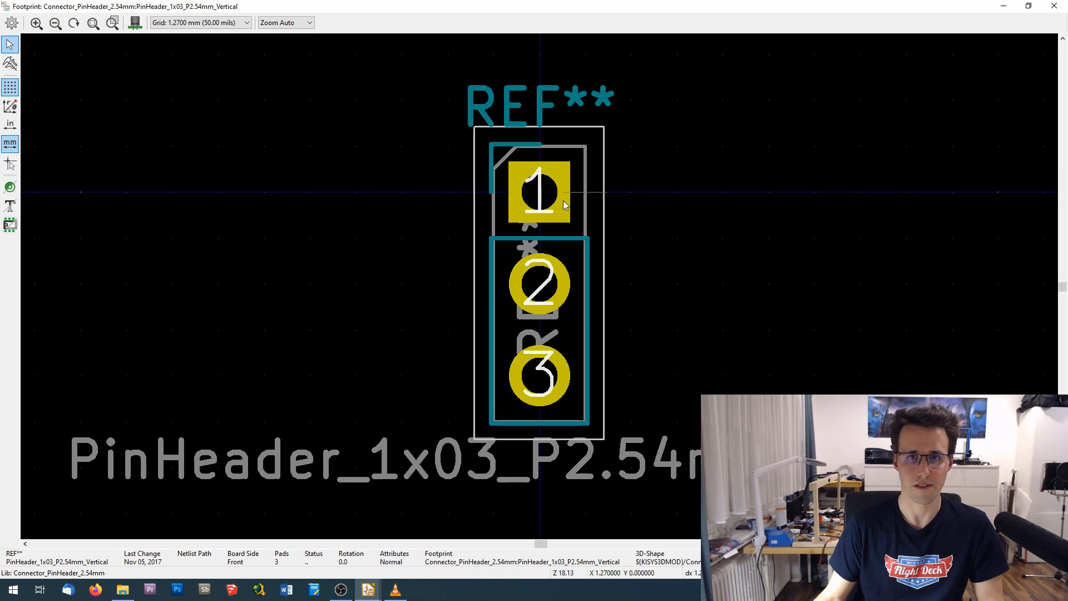
left_click(135, 24)
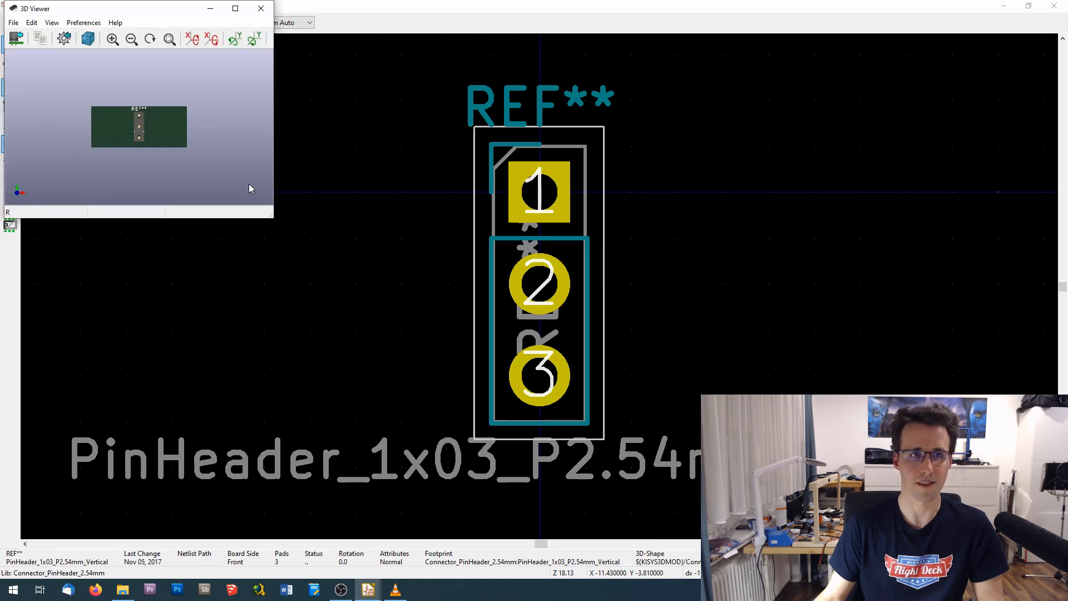
left_click_drag(173, 162, 93, 126)
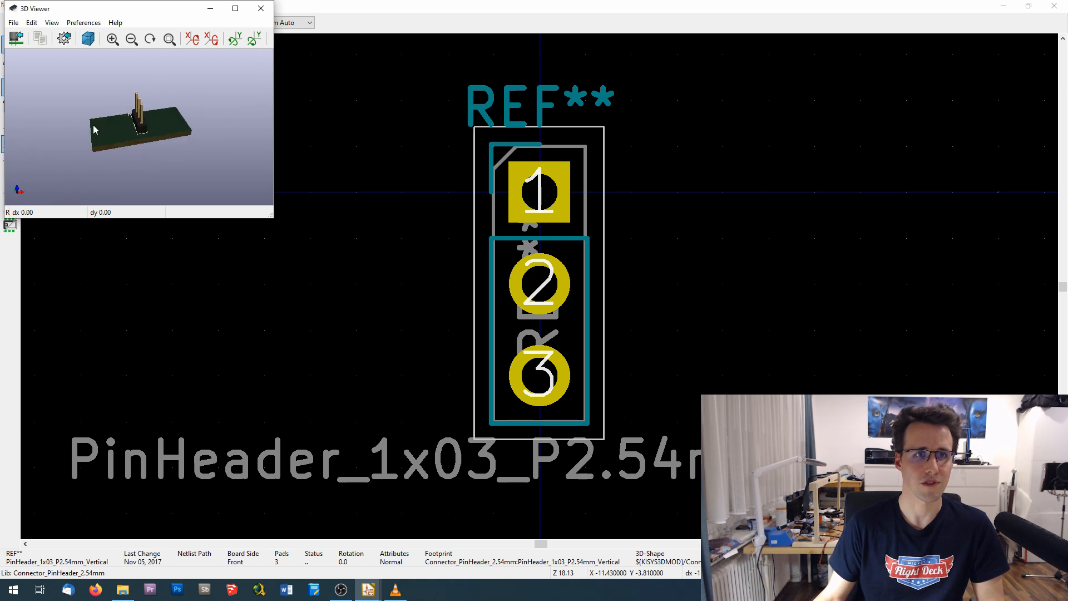
left_click(263, 9)
left_click(1054, 6)
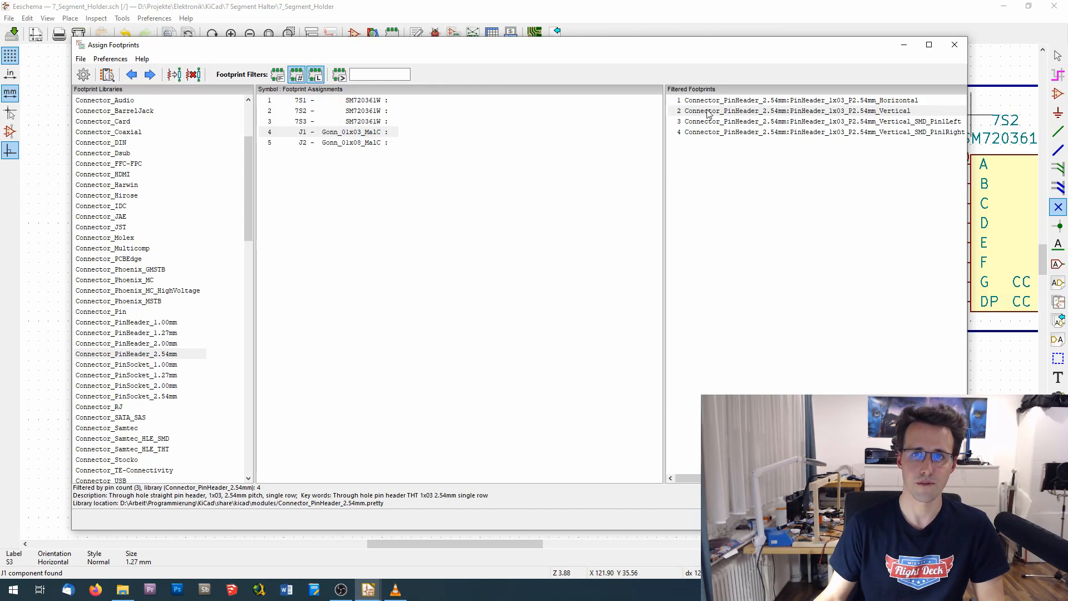
- Assign PinHeader_1x03_P2.54mm_Vertical to J1 and PinHeader_2x04_P2.54mm_Vertical to J2
double_click(708, 111)
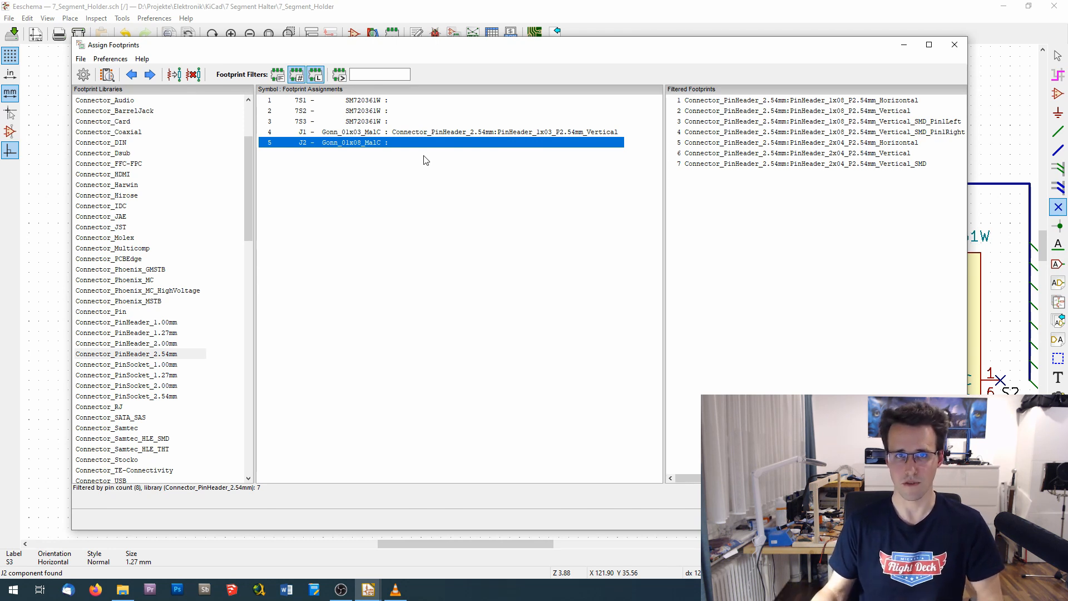
left_click(830, 153)
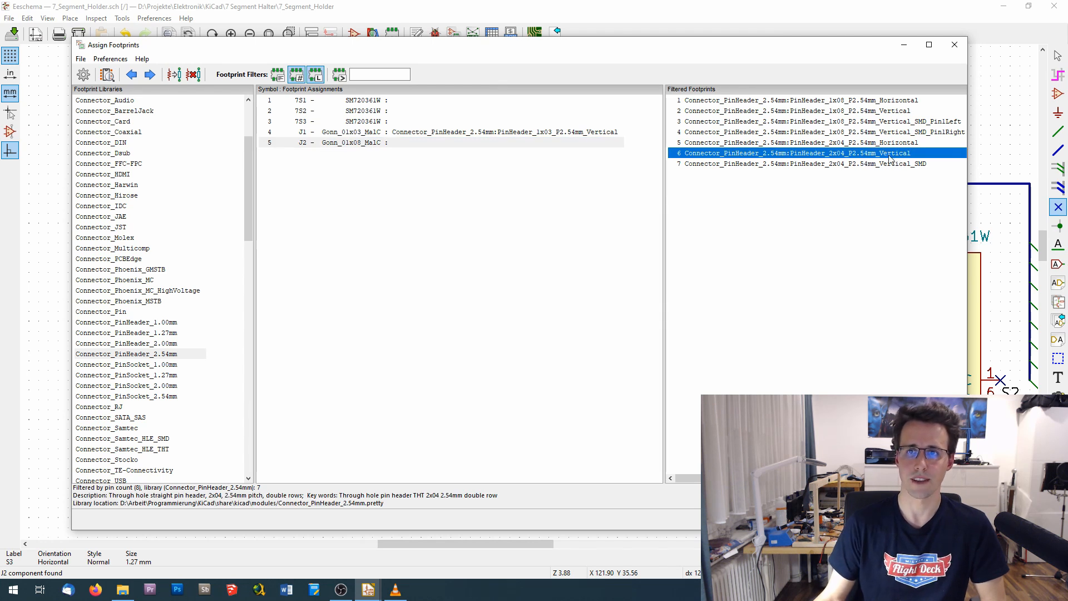
double_click(855, 153)
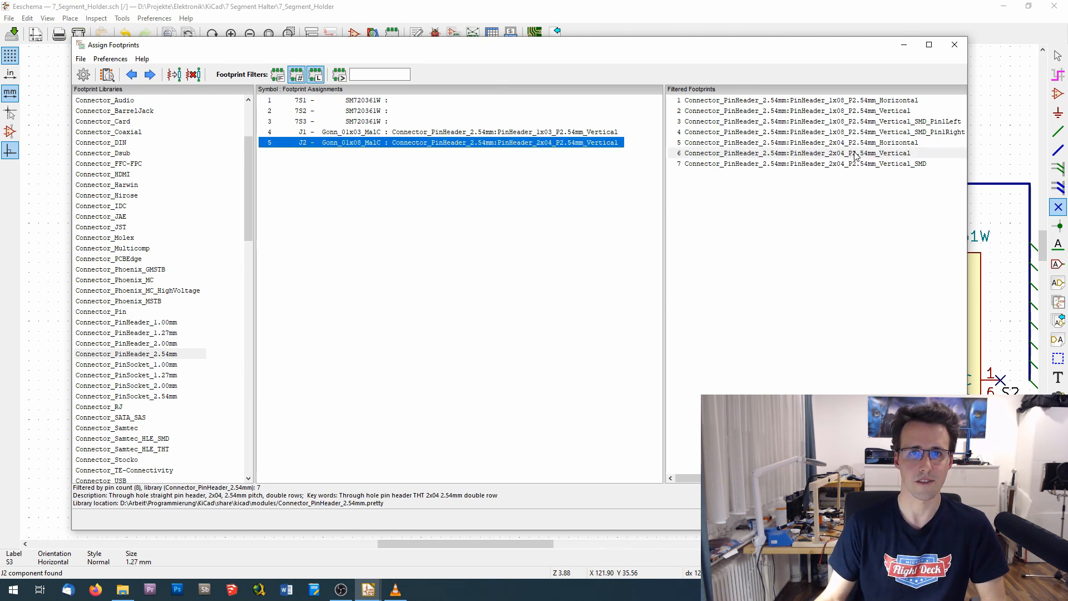
- Inspect the PinHeader_2x04_P2.54mm_Vertical footprint and its 3D model, and close both viewers
left_click(737, 155)
left_click(107, 74)
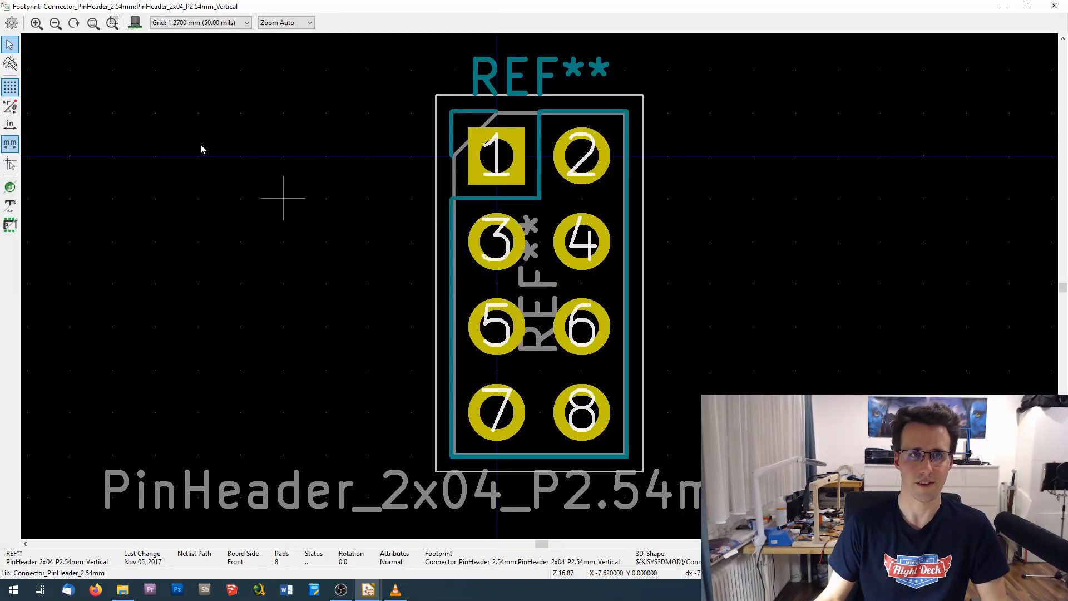
left_click(134, 22)
left_click_drag(110, 66, 174, 124)
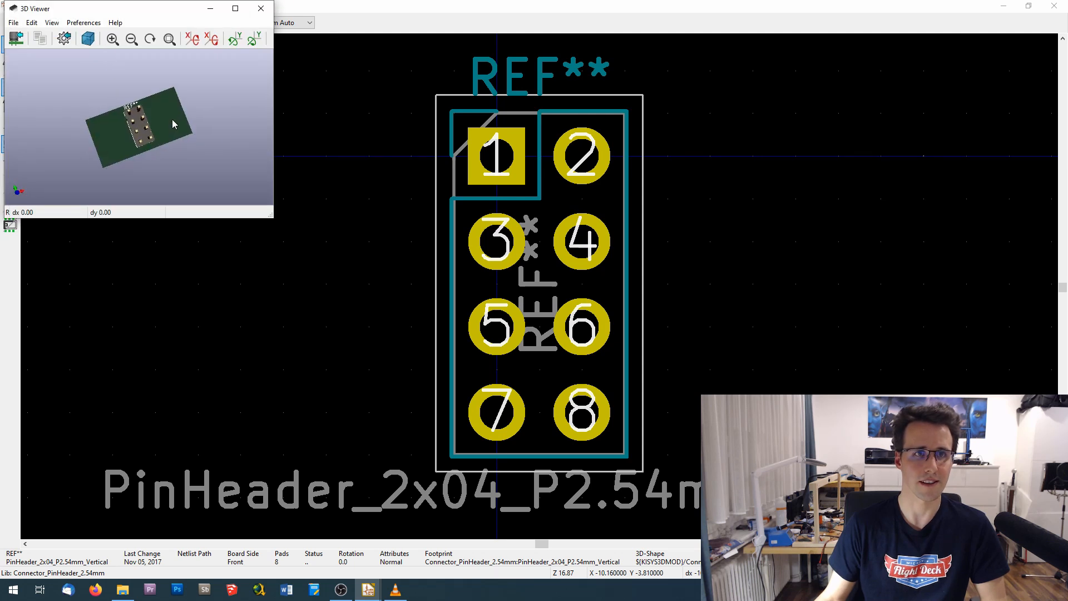
left_click(260, 9)
left_click(1054, 5)
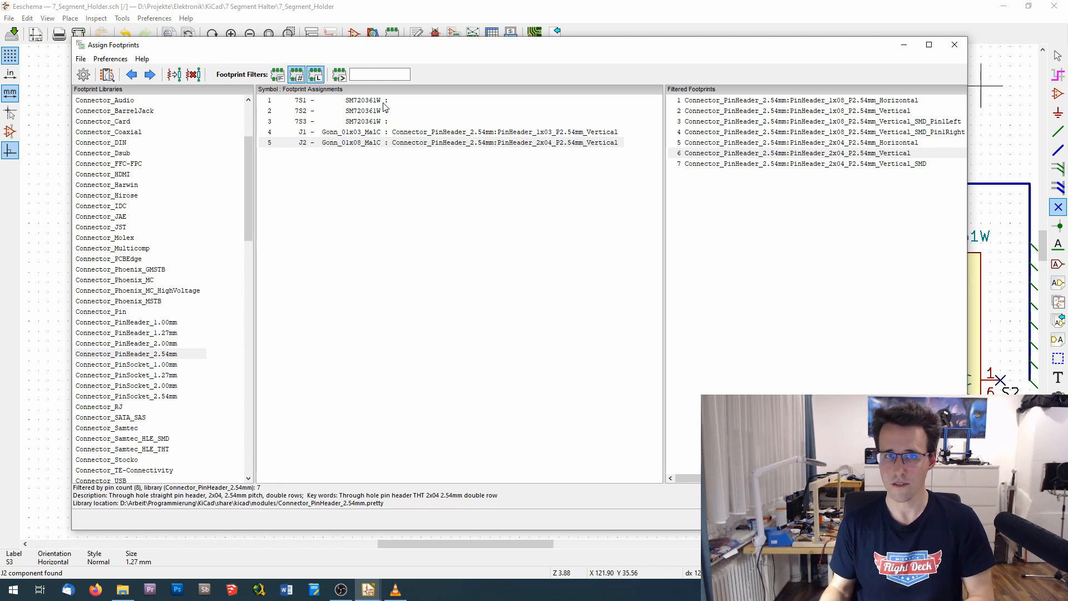
- Assign the SM720361W footprint from the Flightdeck_Components library to displays 7S1, 7S2 and 7S3
left_click_drag(249, 178, 253, 255)
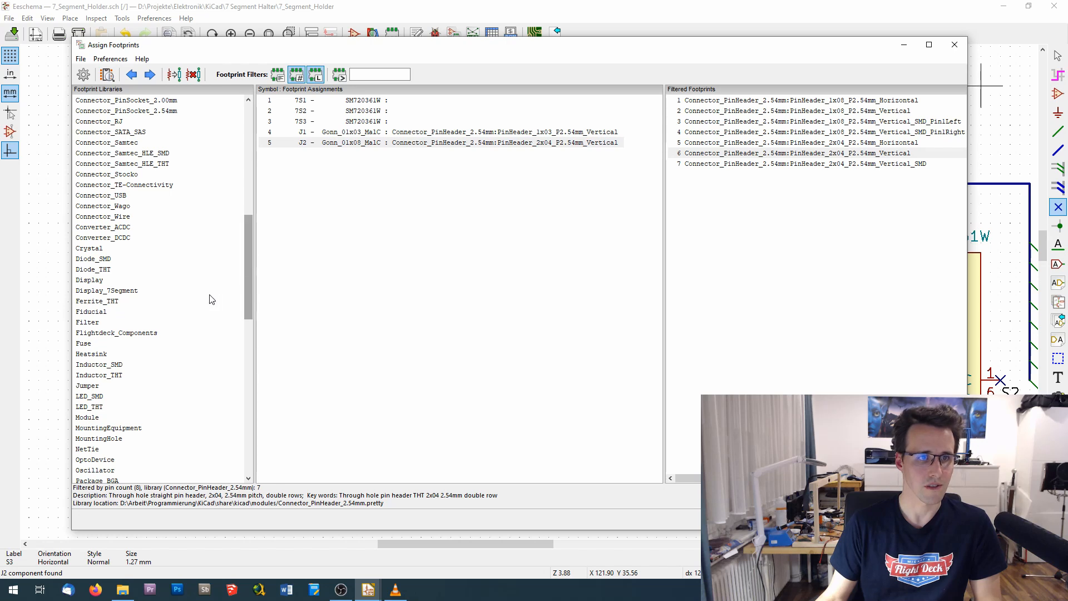
left_click(97, 333)
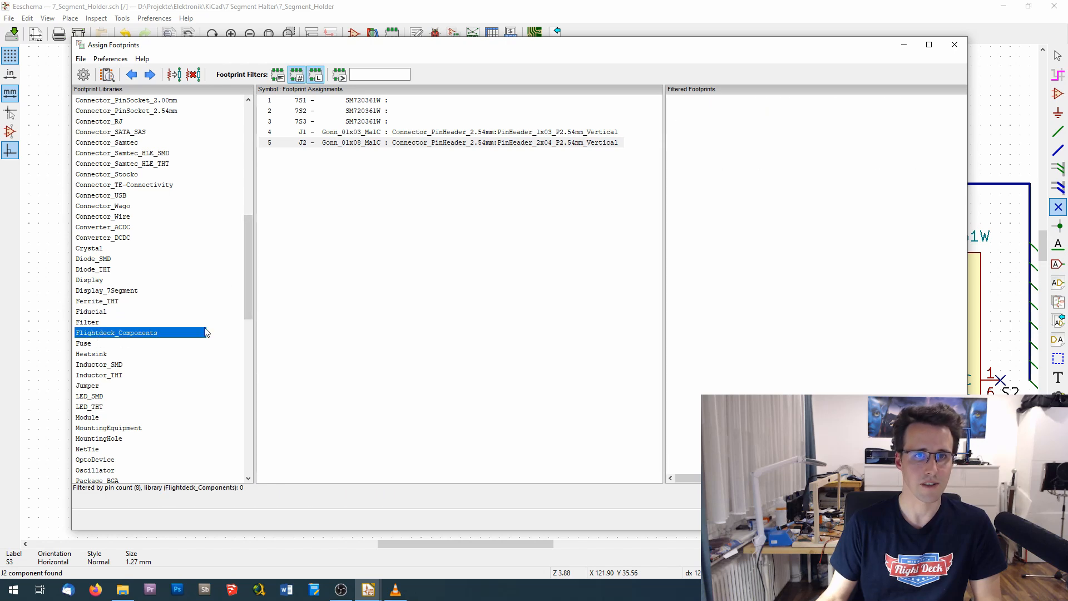
key("Up")
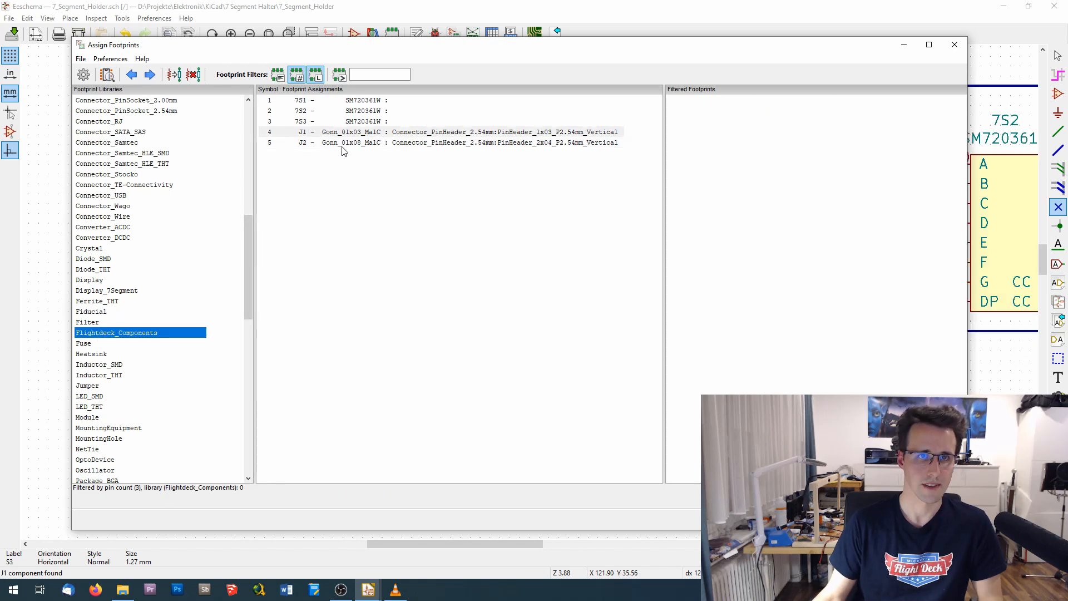
left_click(386, 103)
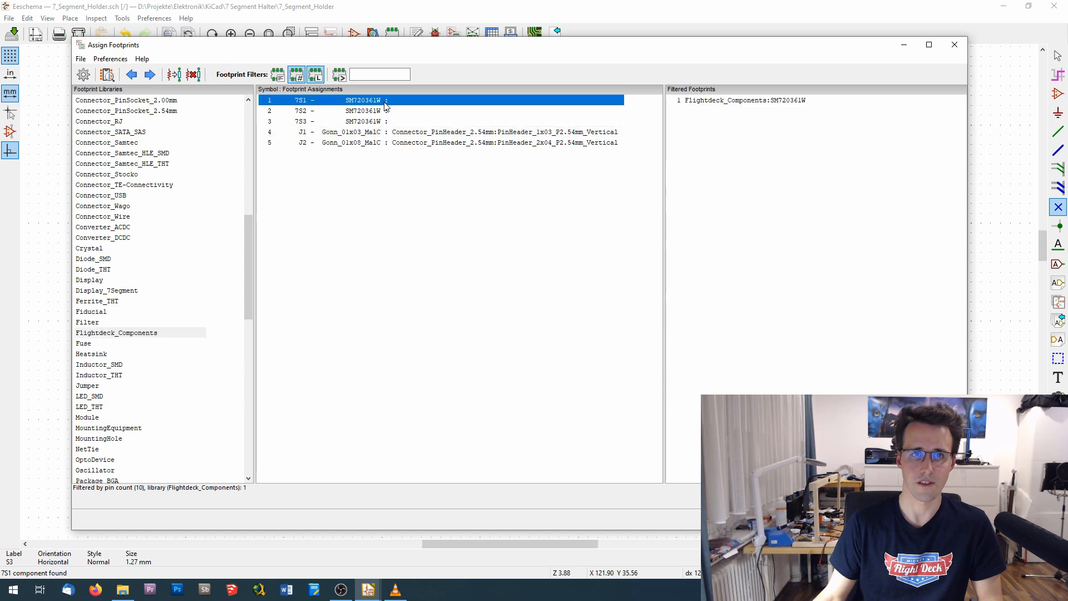
double_click(764, 102)
double_click(761, 102)
double_click(760, 101)
left_click(132, 74)
left_click(107, 74)
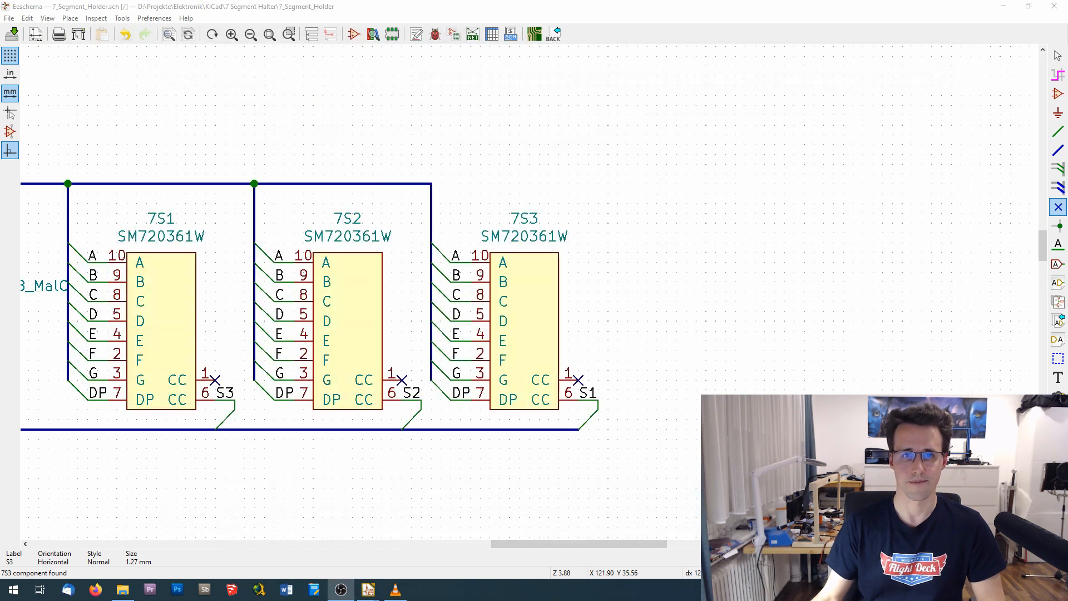
- Generate the schematic's netlist and update the board in Pcbnew from 7_Segment_Holder.net, keeping existing symbol-to-footprint associations
scroll(477, 119, "left", 3)
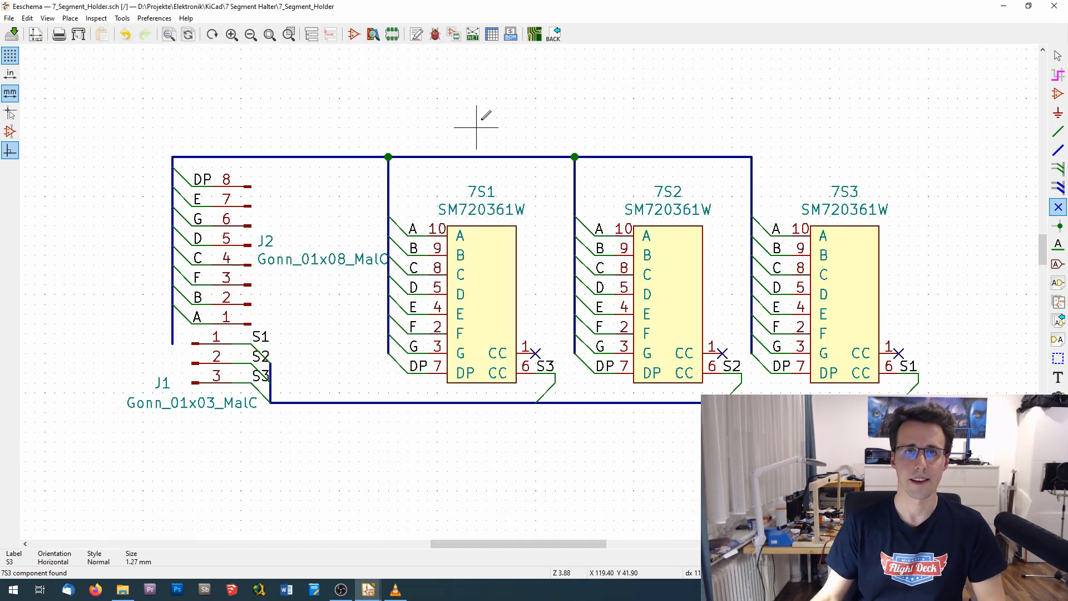
left_click(474, 35)
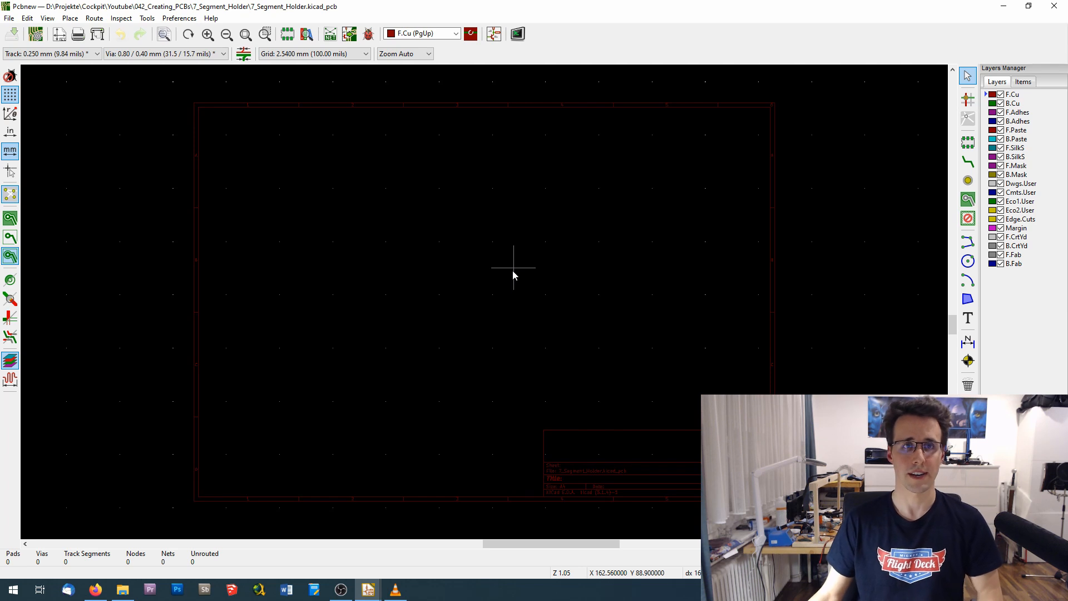
left_click(332, 35)
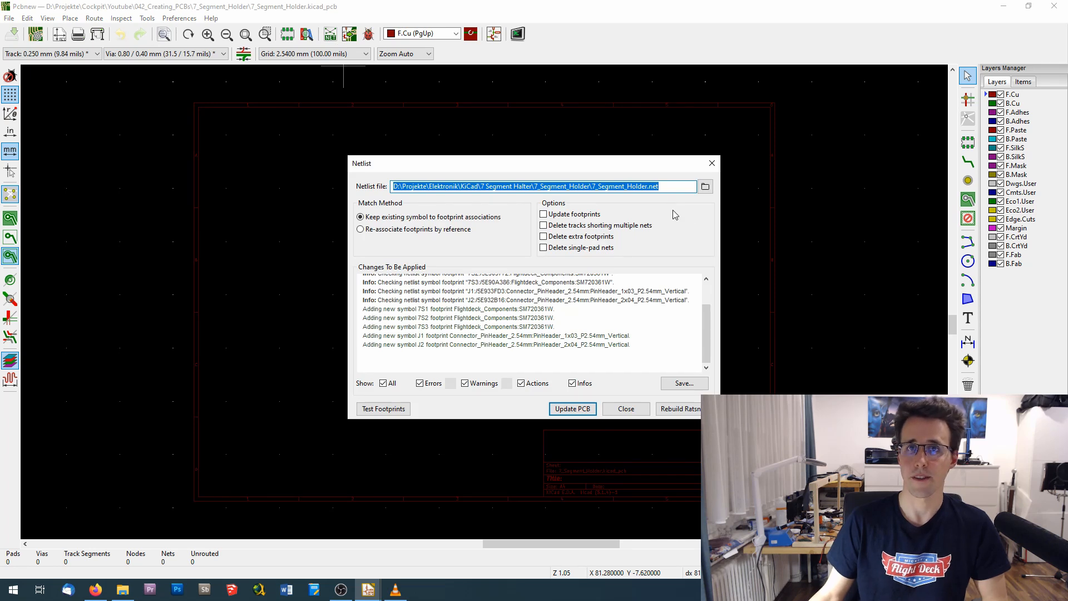
left_click(573, 408)
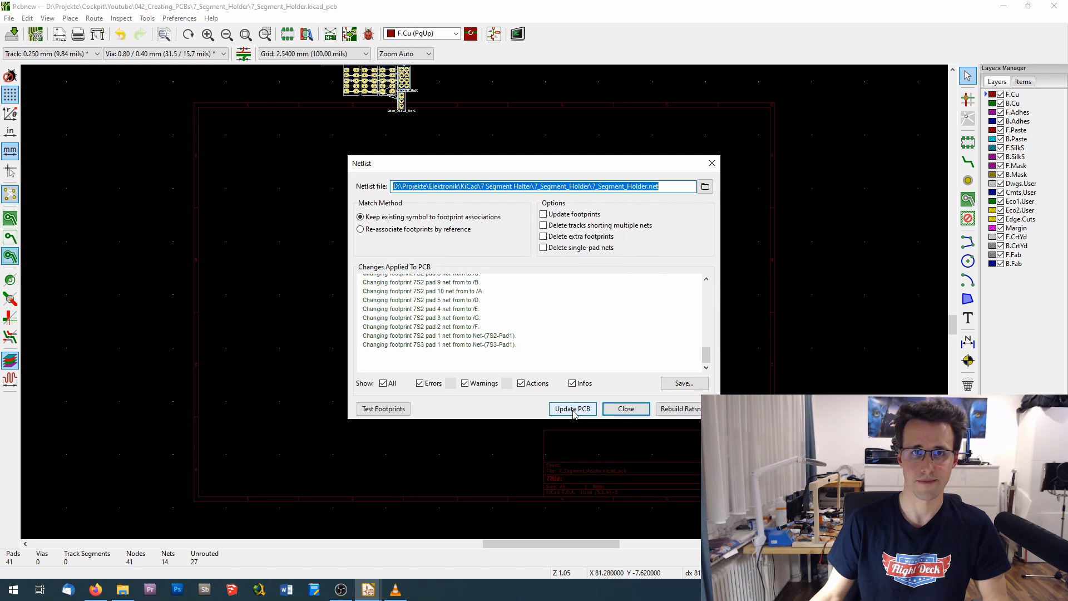
left_click(626, 408)
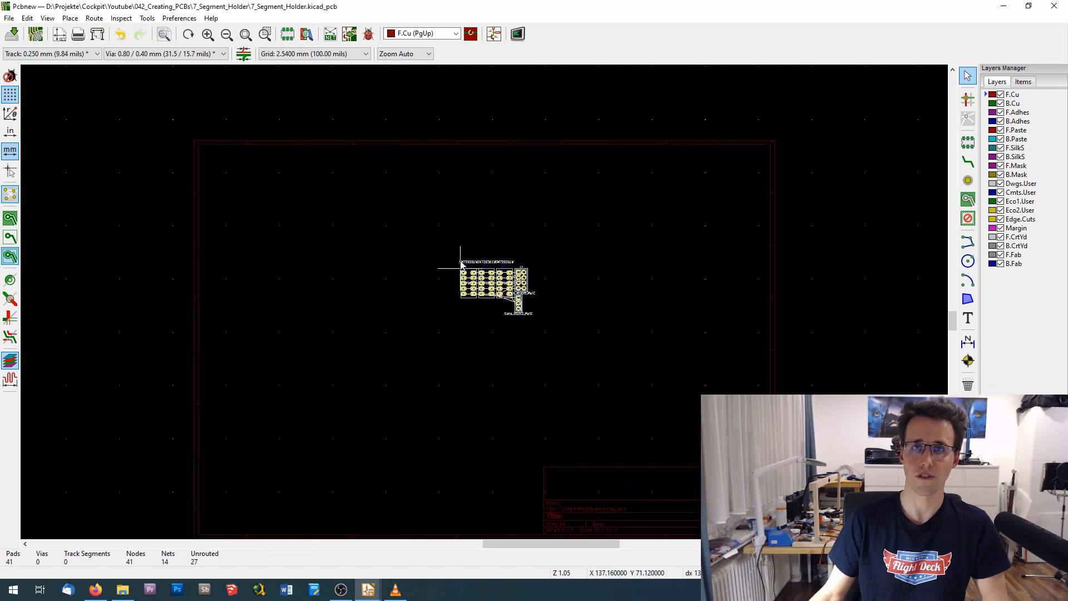
- Place the imported group of footprints inside the board's drawing sheet
scroll(478, 288, "up", 1)
scroll(480, 292, "up", 5)
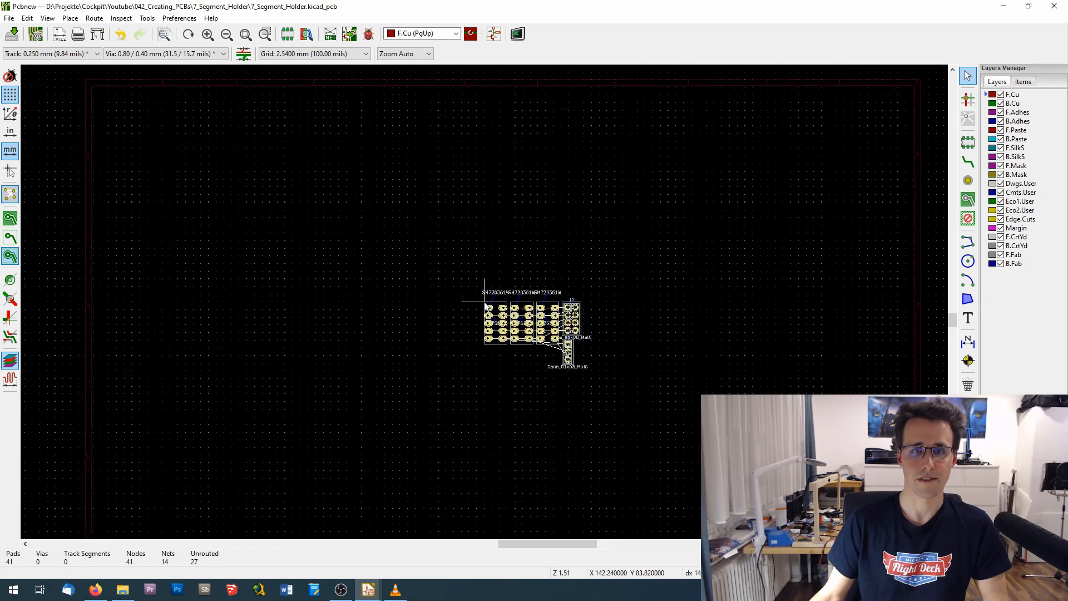
left_click(405, 222)
middle_click_drag(791, 388, 694, 355)
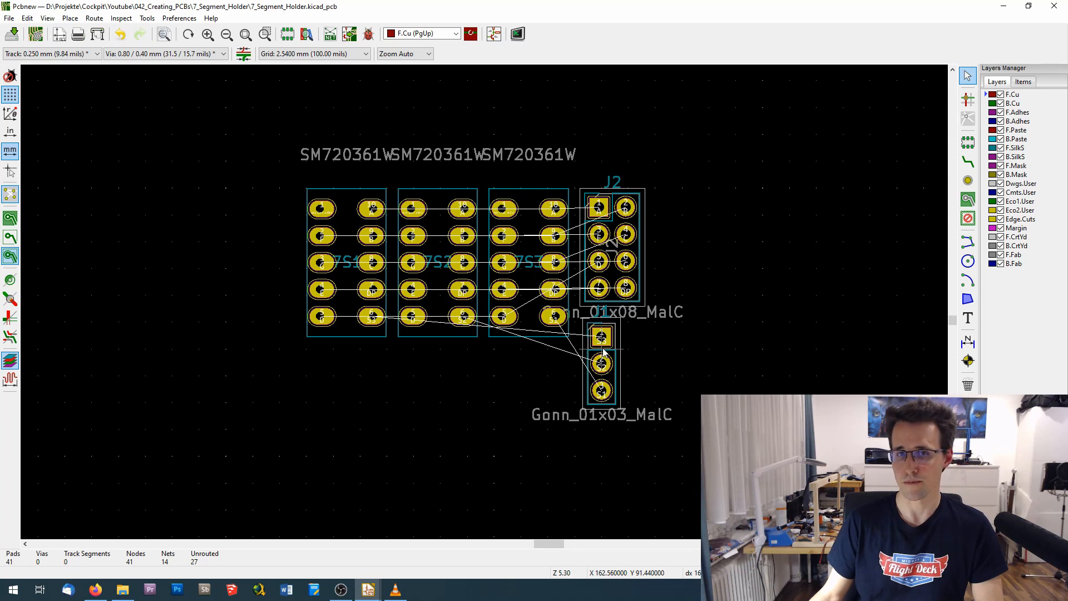
- Move J1 to the left of the displays, rotated 90 degrees, and place J2 directly above it
key("m")
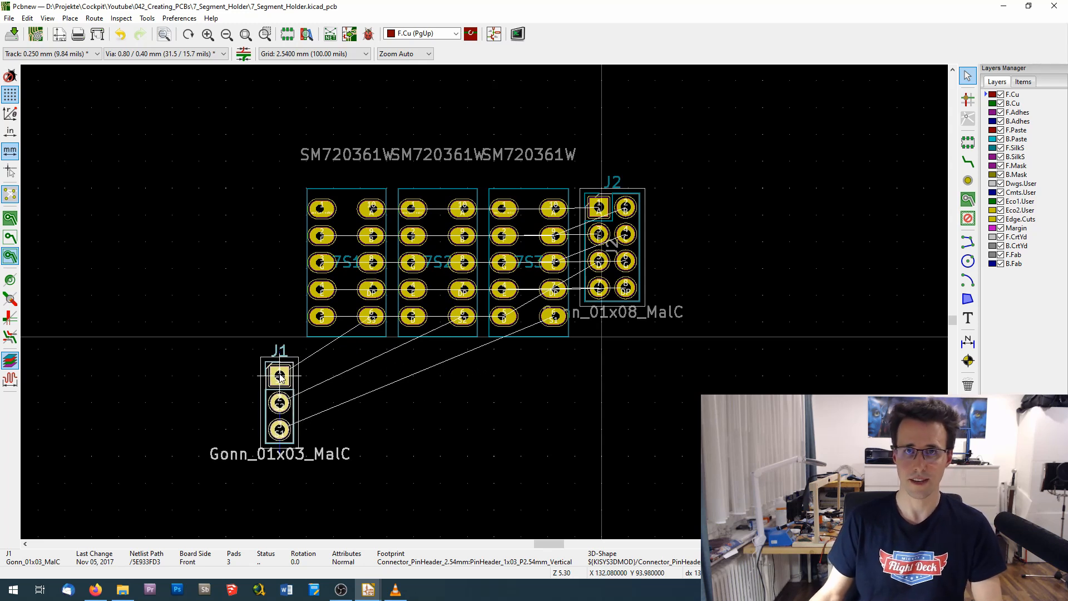
key("r")
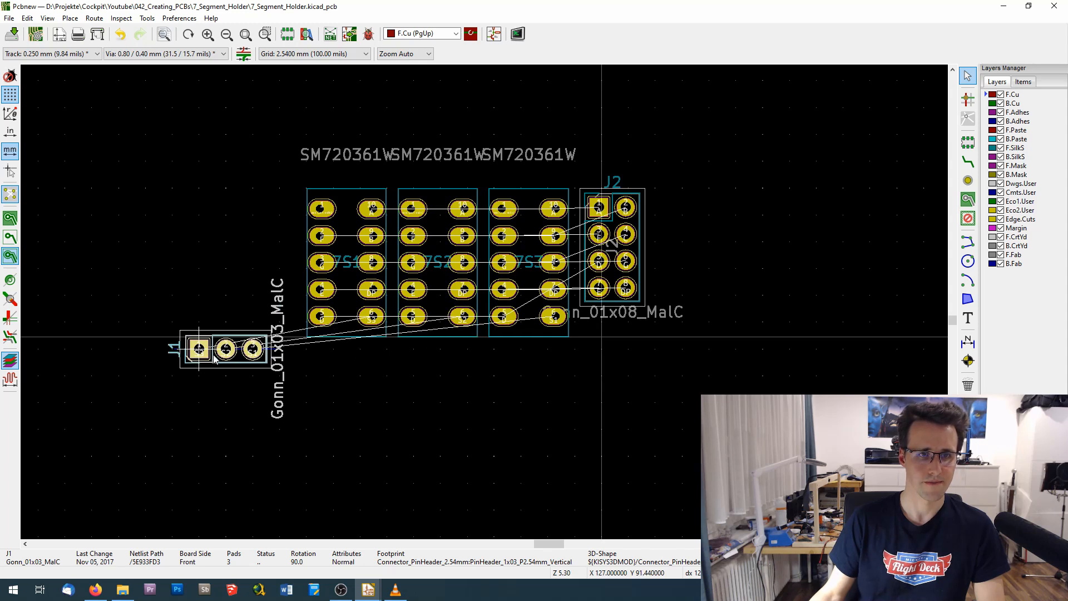
left_click(212, 358)
key("m")
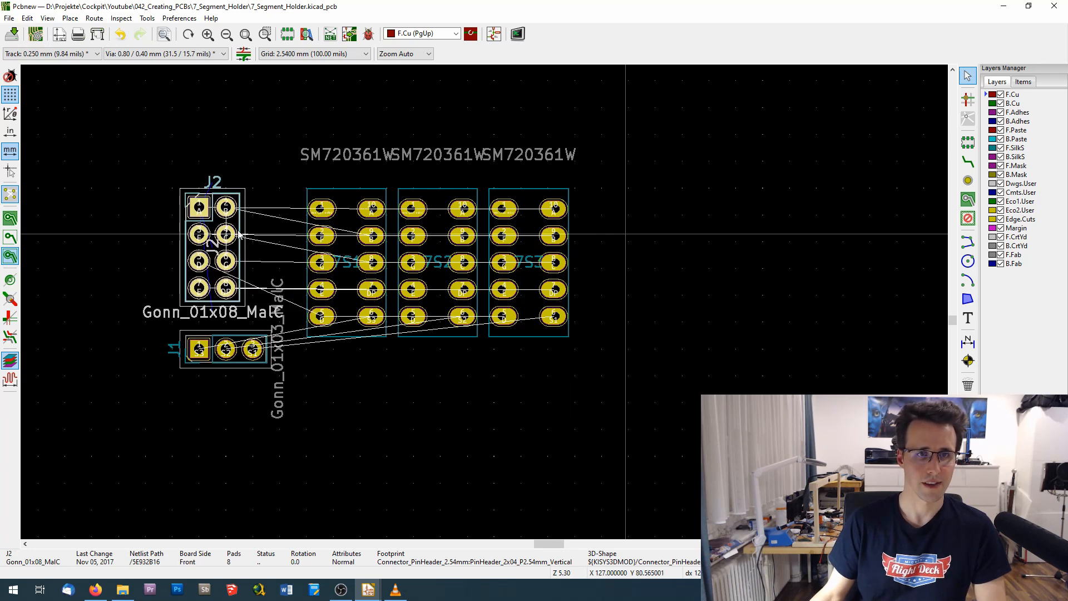
left_click(239, 234)
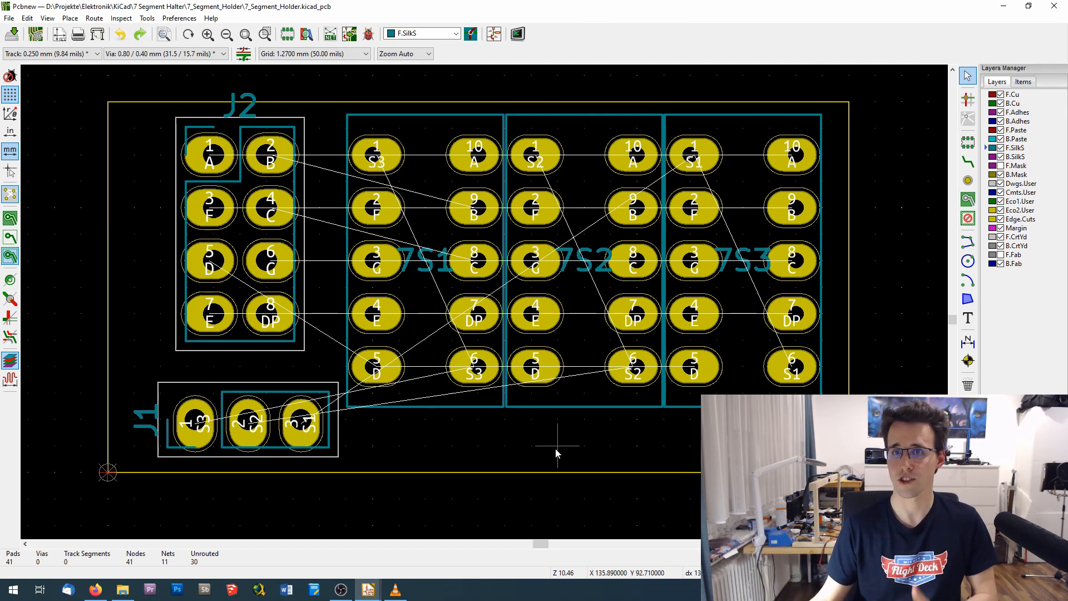
- Draw a horizontal graphic line on the F.SilkS layer just below the displays, starting at X 132.08, Y 91.44 mm
left_click(965, 243)
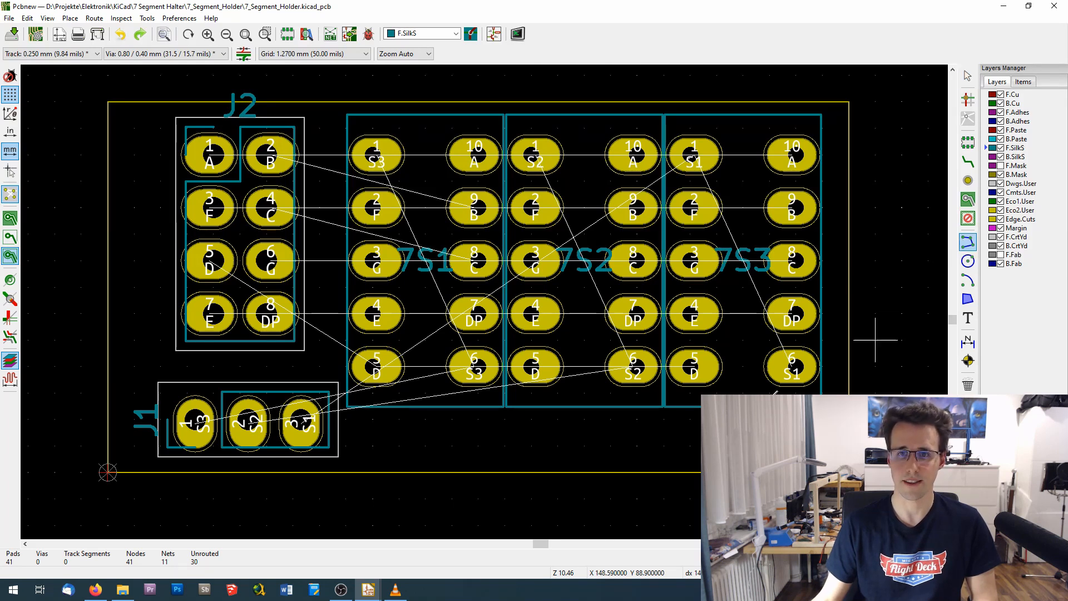
left_click(478, 419)
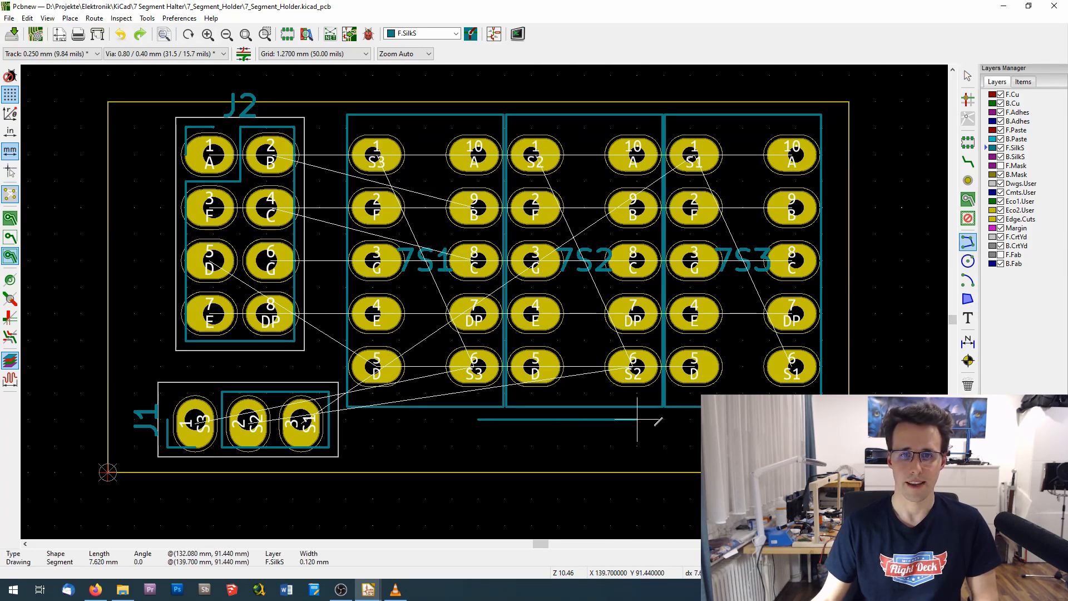